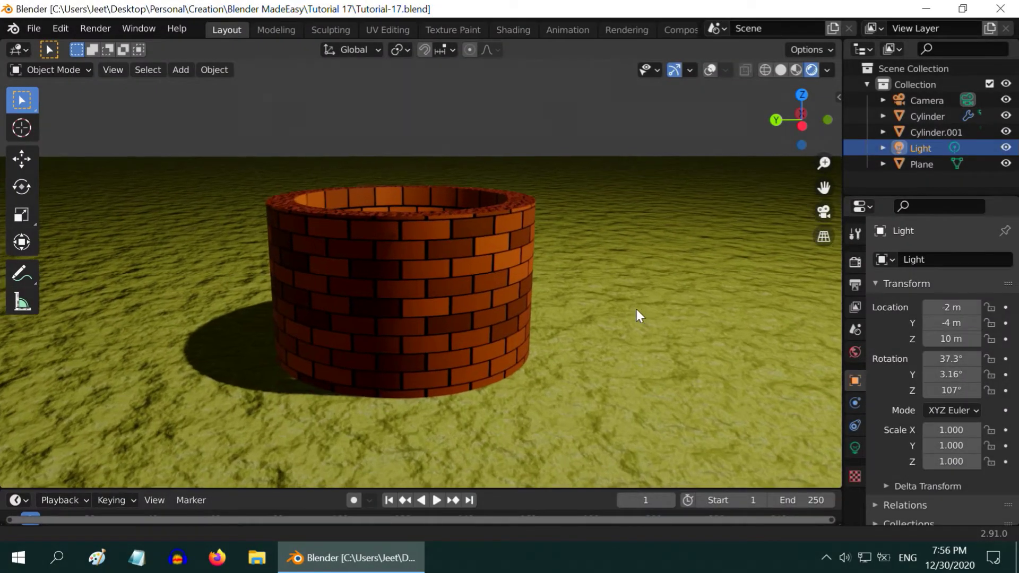
scroll(636, 310, "up", 2)
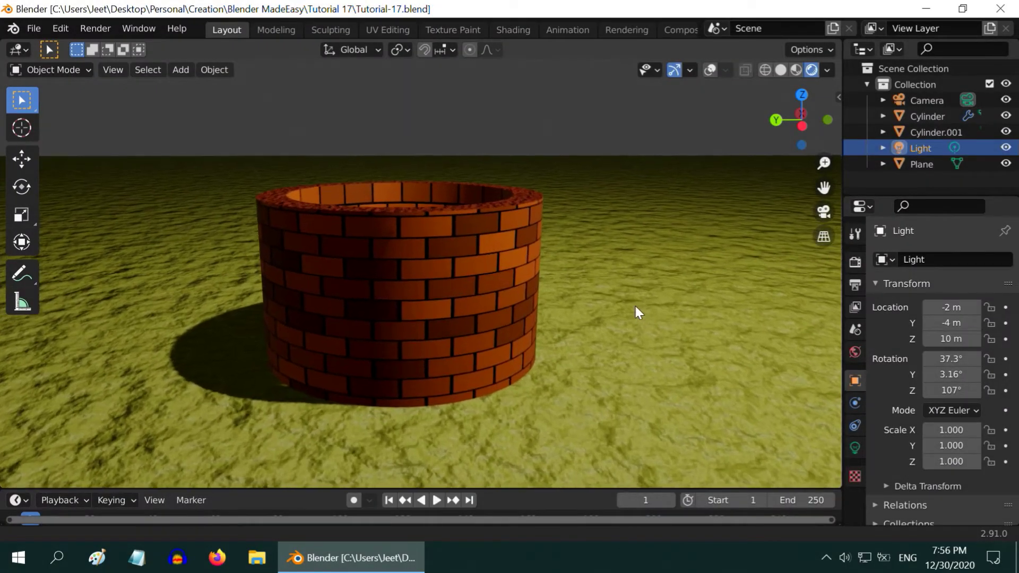
Create a new Blender file from the General template with the default cube, camera and light.
left_click(30, 27)
mouse_move(174, 47)
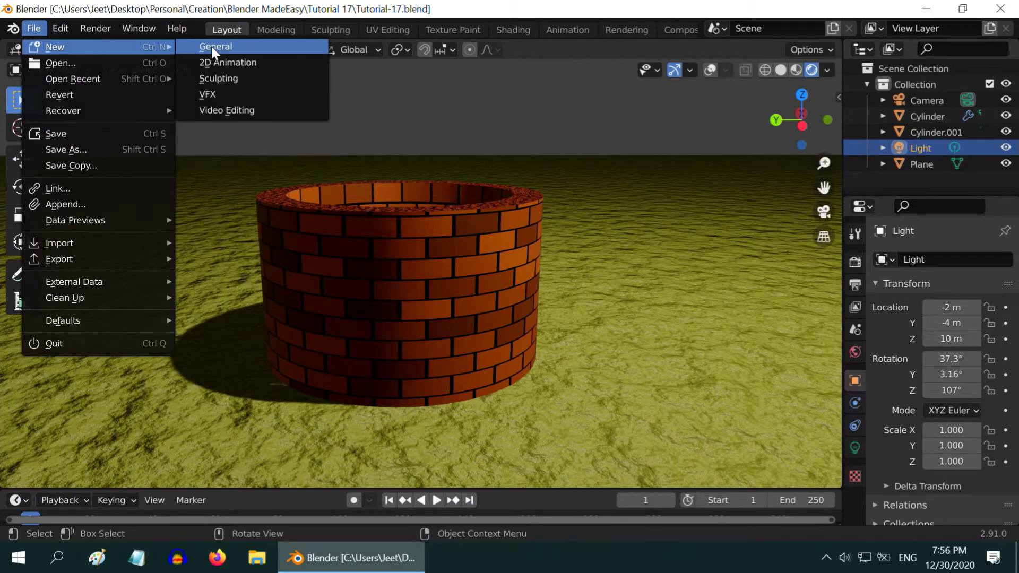
left_click(211, 46)
Delete the default cube and add a cylinder scaled 1.5 in X and Y, at Z 0.75 m.
key("x")
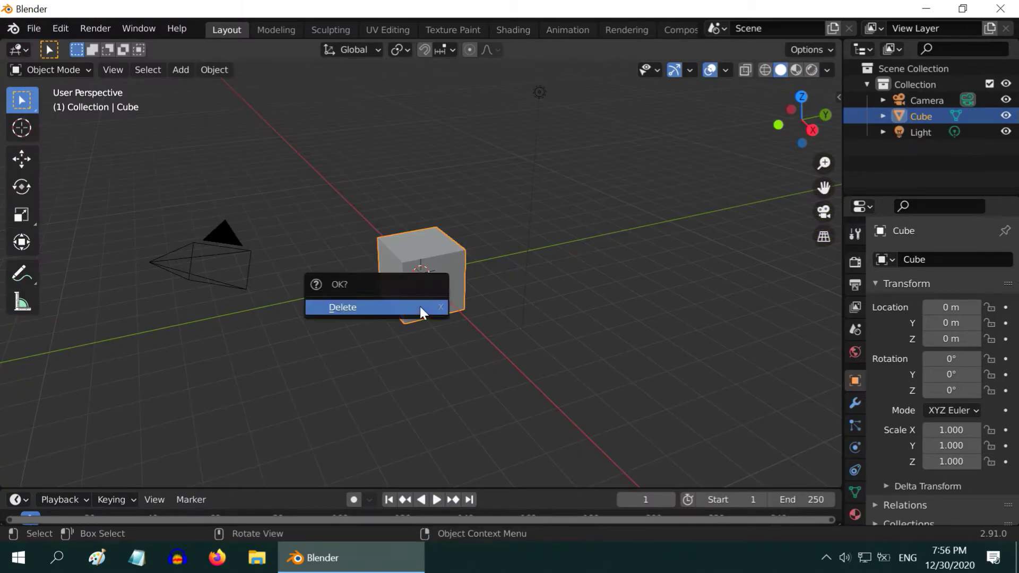
left_click(419, 306)
left_click(182, 69)
mouse_move(204, 88)
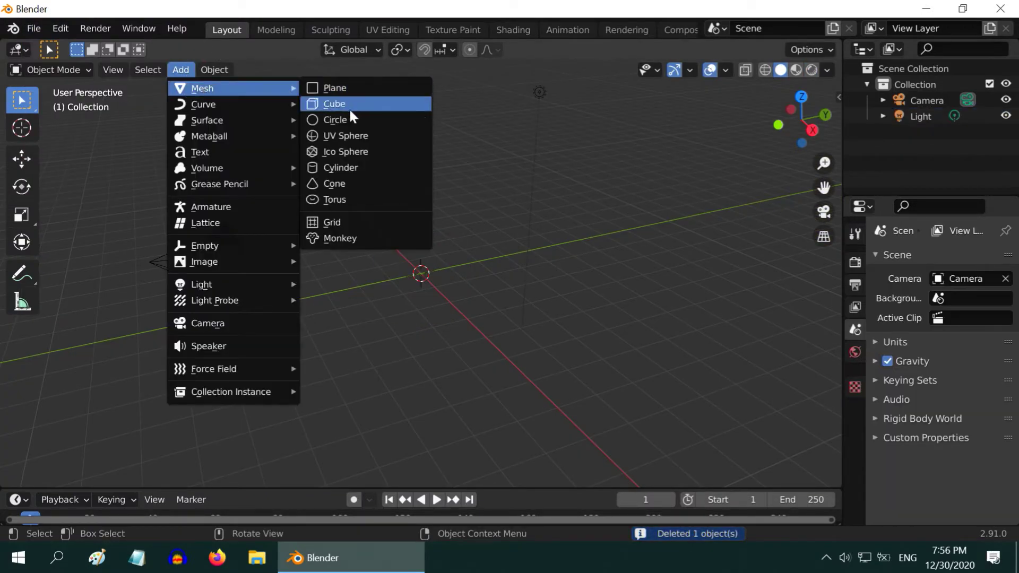
left_click(359, 166)
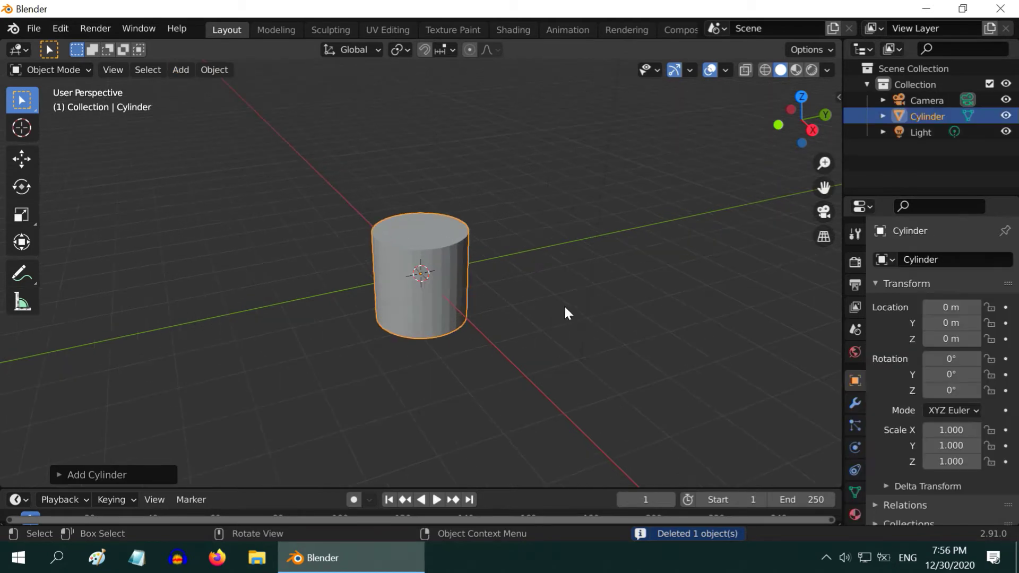
left_click(955, 431)
type("1.")
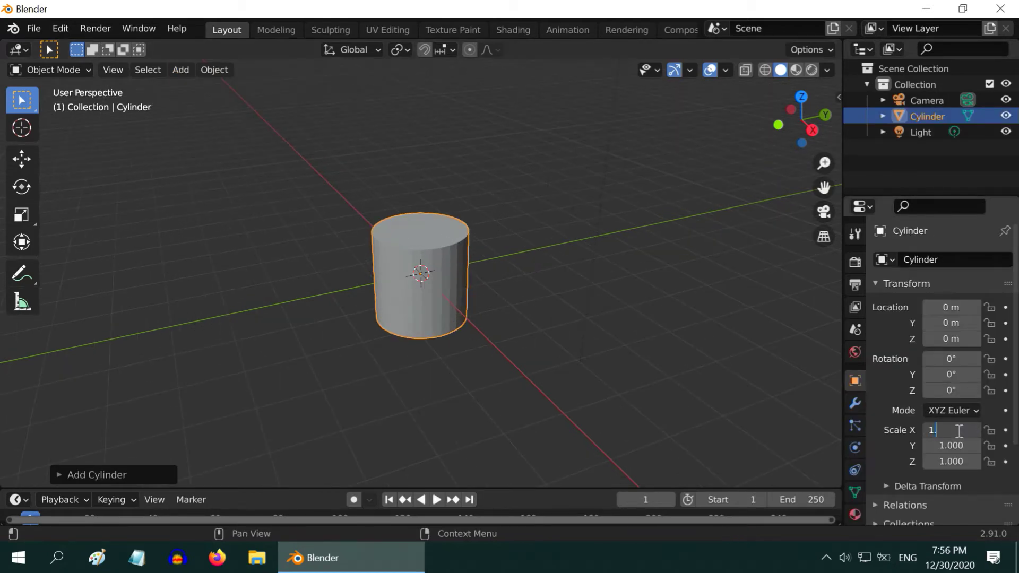
type("5")
key("Return")
left_click(955, 446)
type("1.")
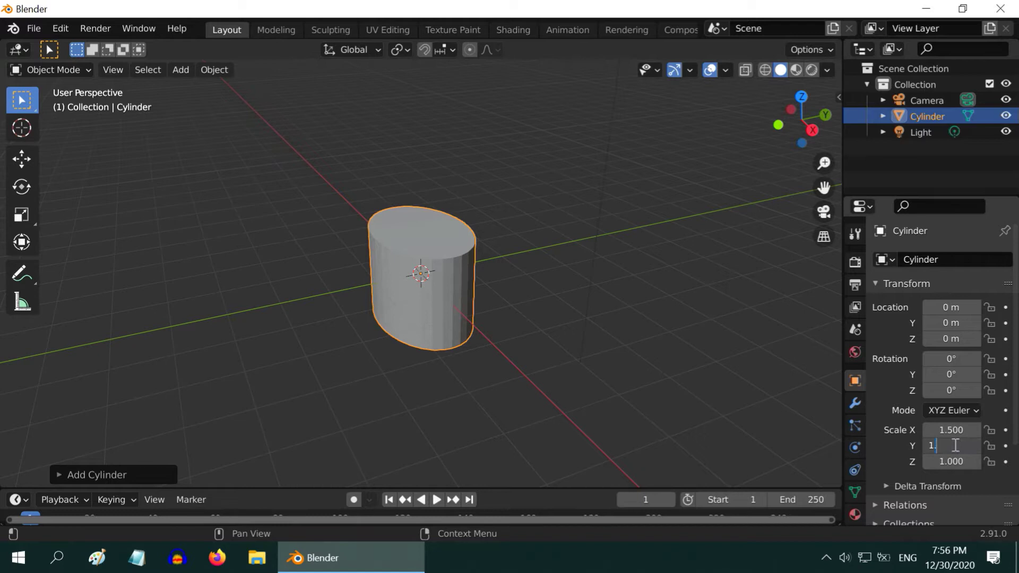
key("Return")
left_click(956, 340)
key("BackSpace")
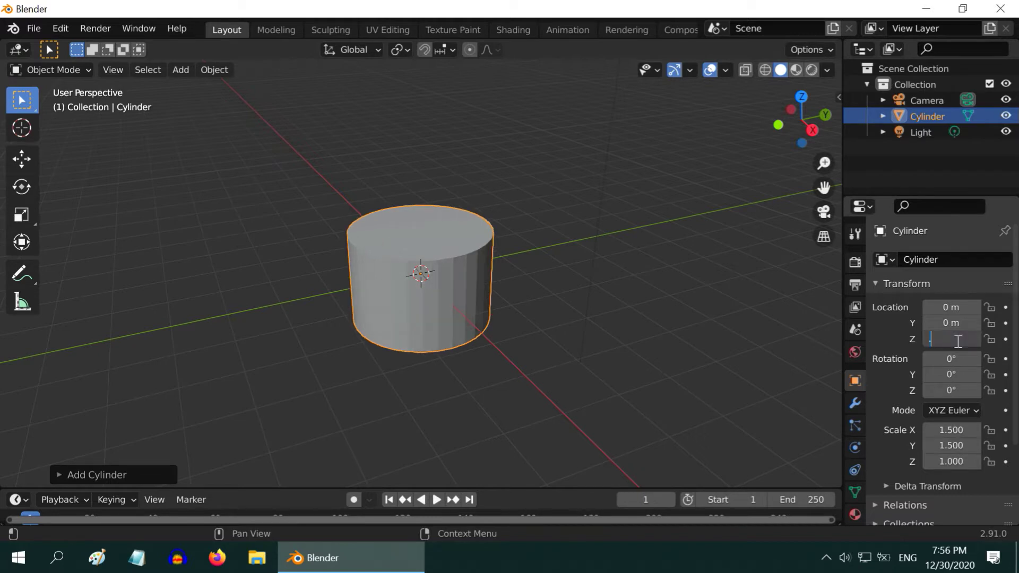
type(".75")
key("Return")
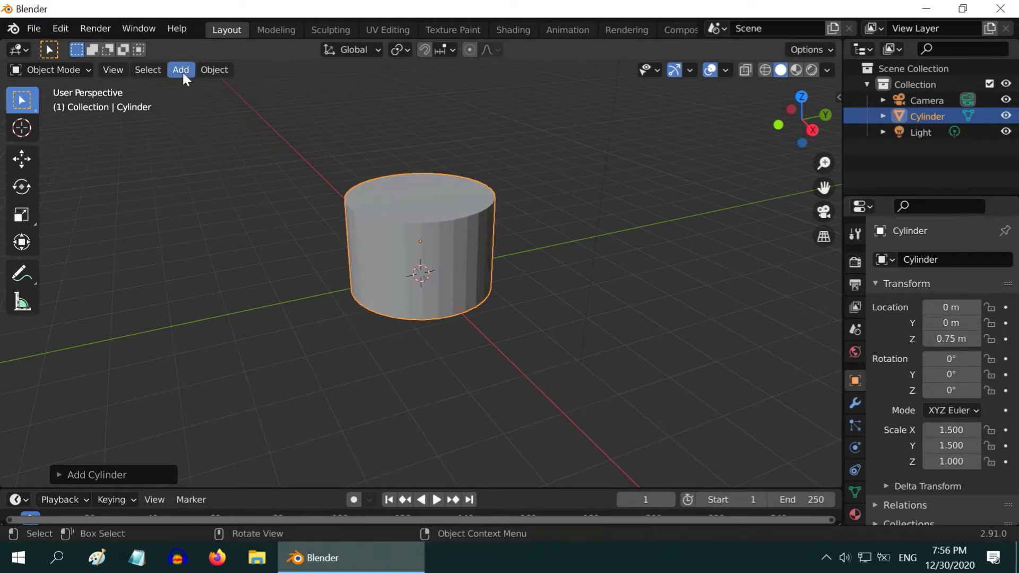
Add a second cylinder scaled 1.2 in X and Y and 3 in Z.
left_click(181, 69)
mouse_move(255, 88)
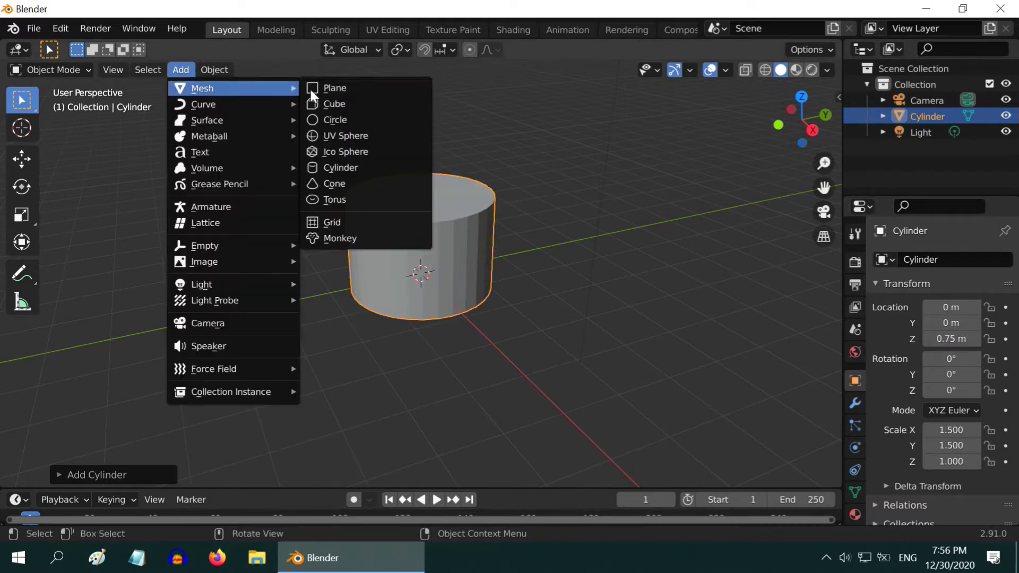
left_click(358, 165)
left_click(960, 434)
type("1")
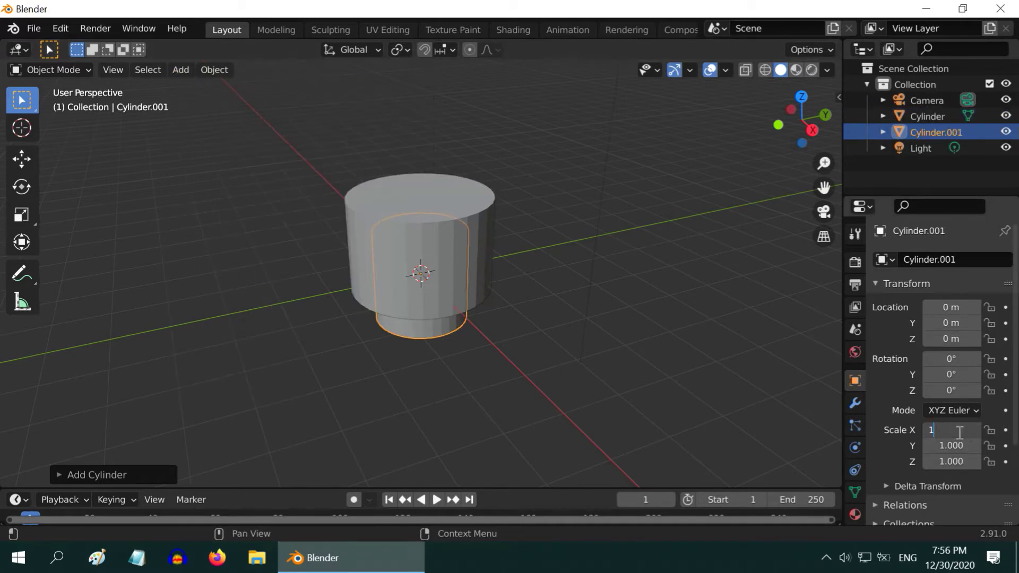
type(".2")
key("Return")
left_click(954, 447)
type("1.")
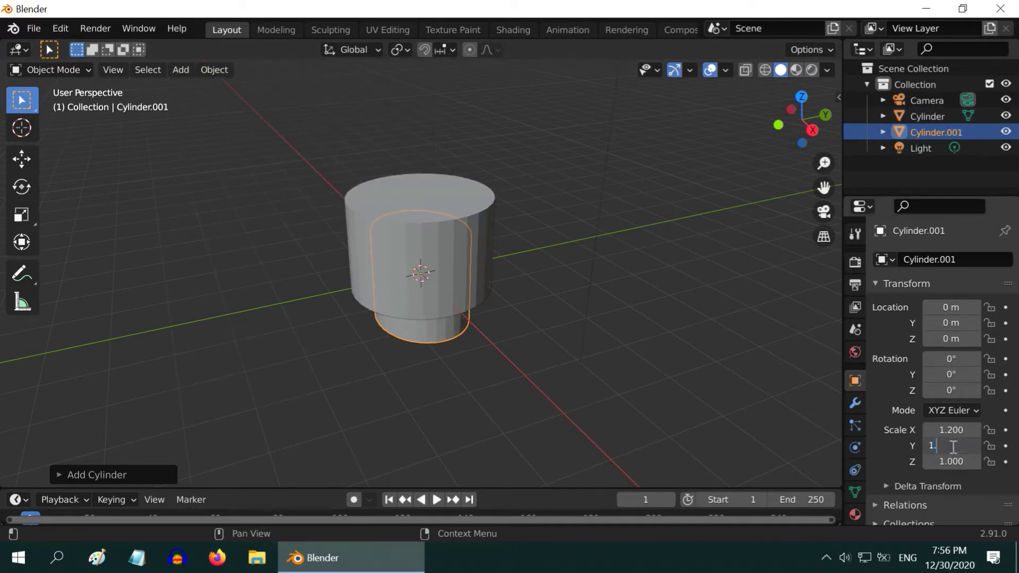
type("2")
key("Return")
left_click(951, 462)
type("3")
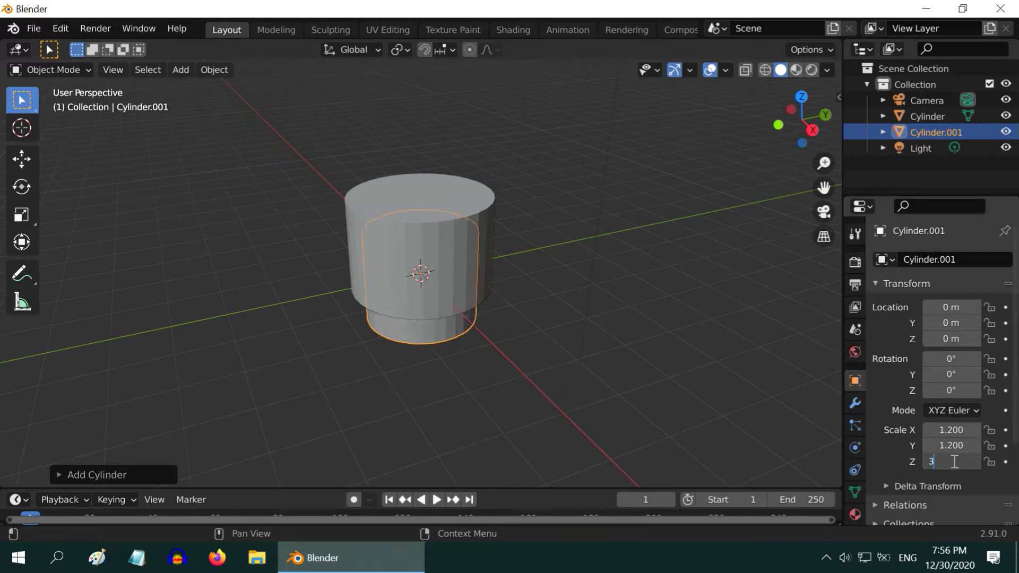
key("Return")
Apply a Difference Boolean modifier to the wide cylinder using Cylinder.001 as the cutter.
left_click(354, 278)
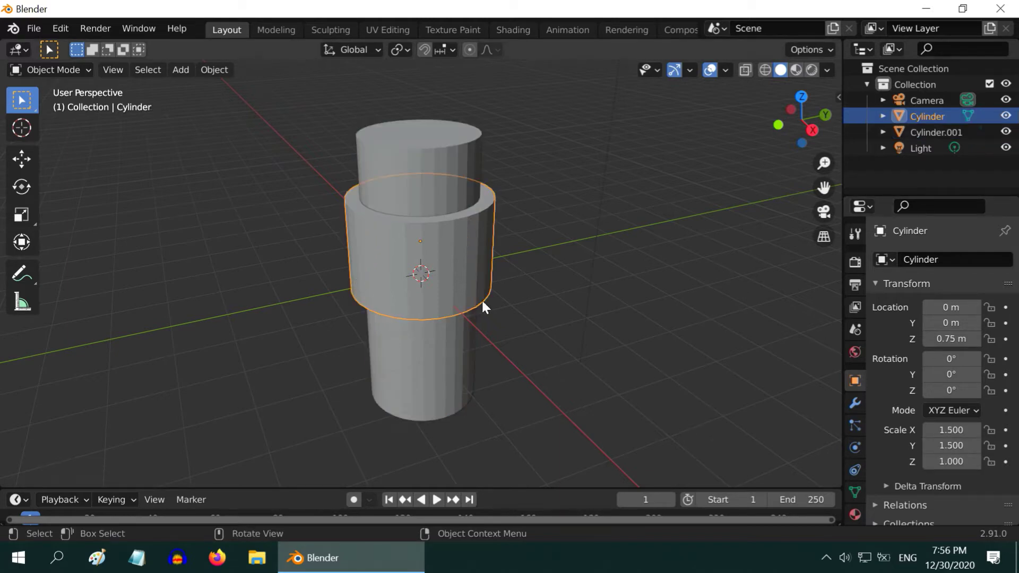
left_click(853, 404)
left_click(903, 259)
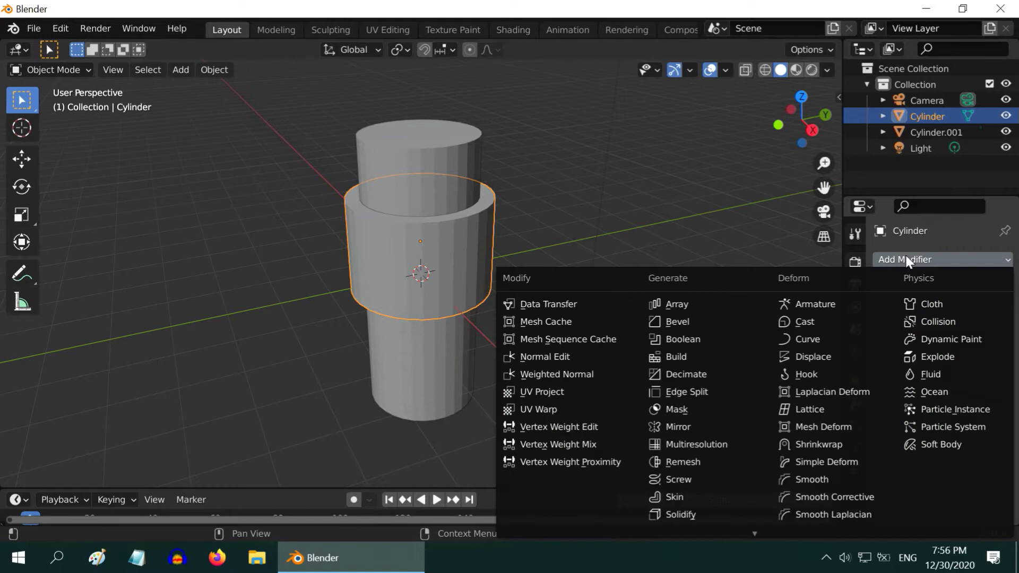
left_click(681, 339)
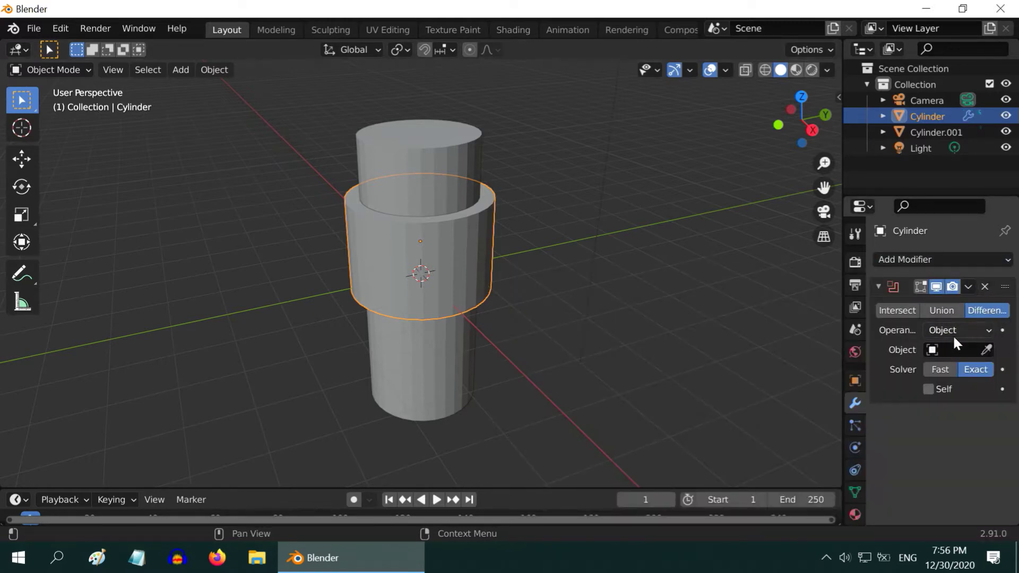
left_click(937, 346)
left_click(886, 372)
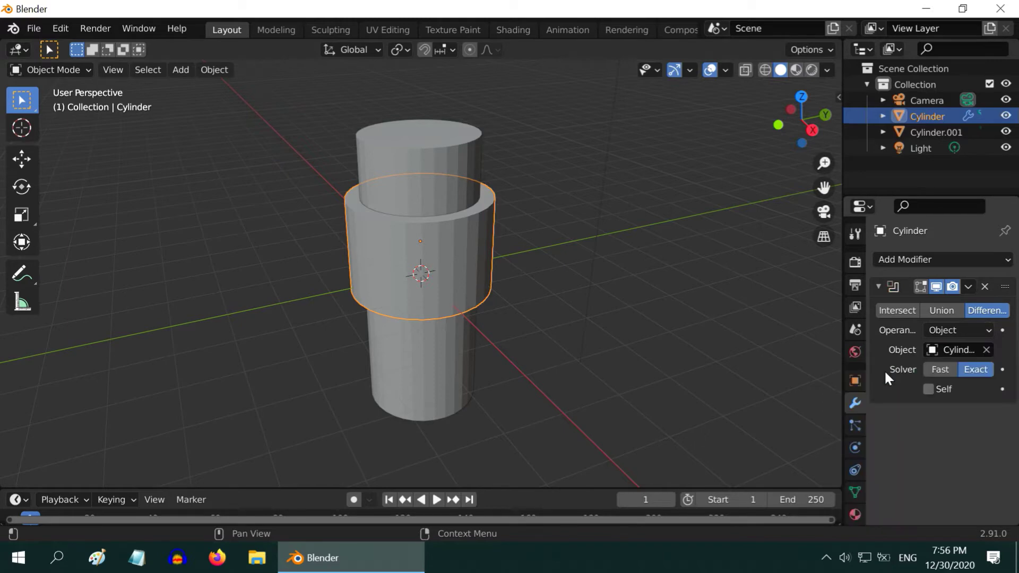
left_click(967, 285)
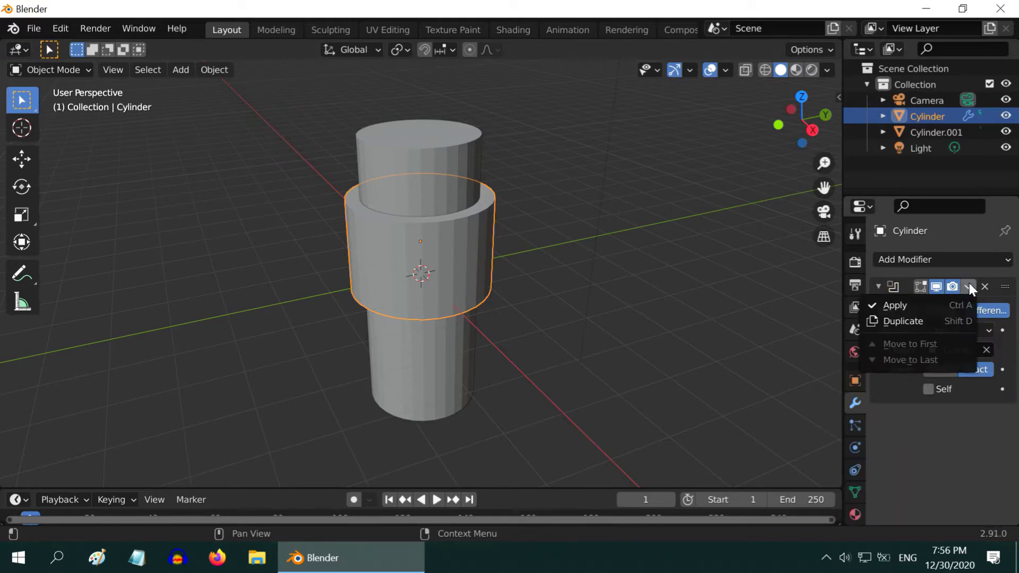
left_click(935, 303)
Delete the tall inner cylinder Cylinder.001.
left_click(443, 367)
key("x")
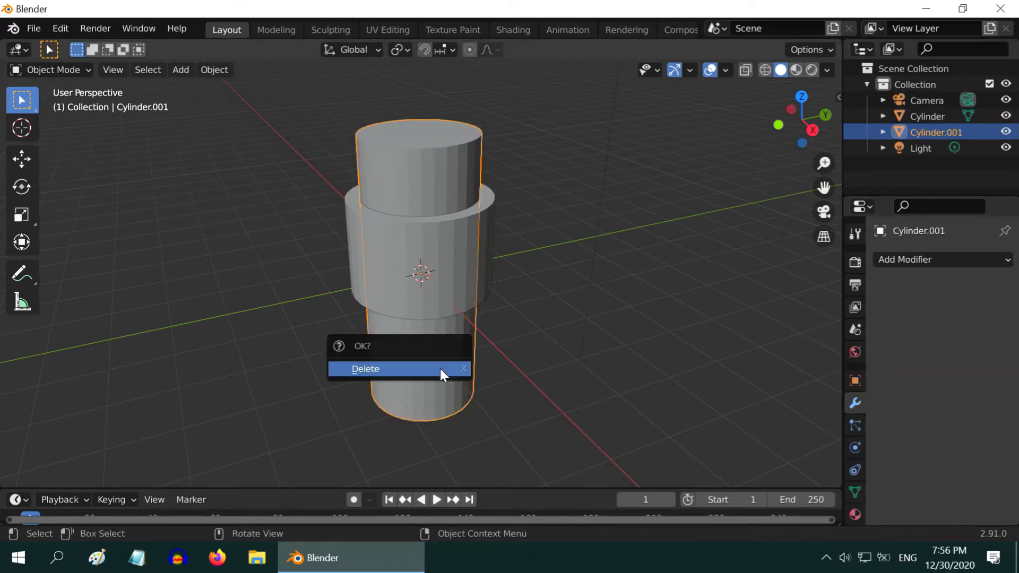
left_click(440, 368)
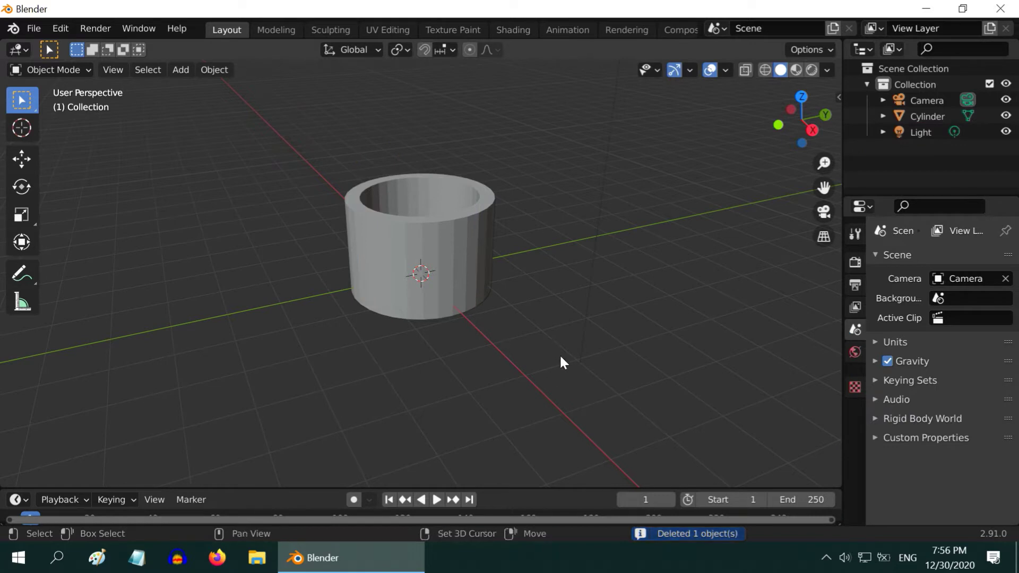
Enter Edit Mode on the hollow cylinder and select its top rim face loop.
middle_click_drag(559, 354, 568, 409, "shift")
left_click(377, 325)
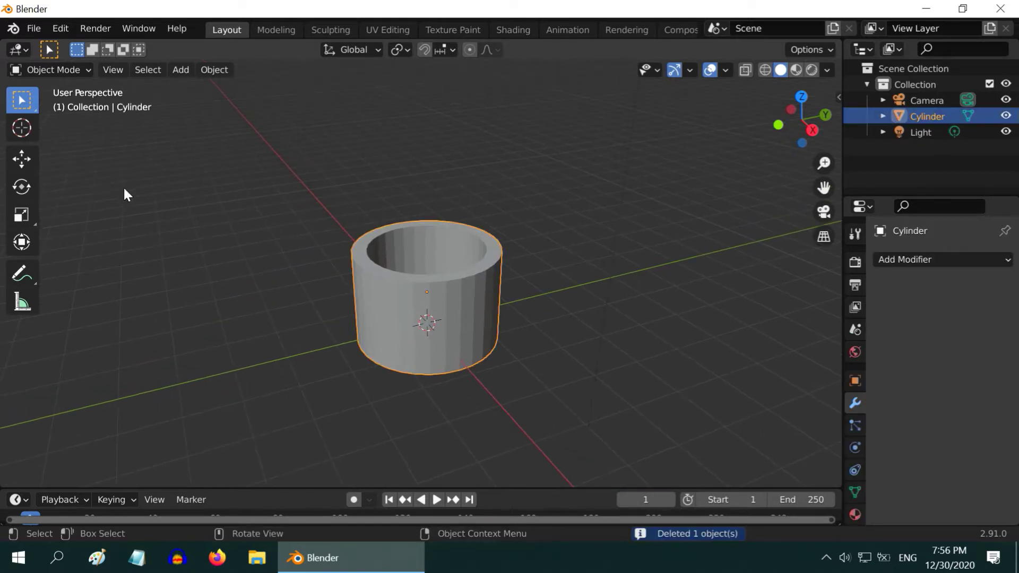
left_click(68, 69)
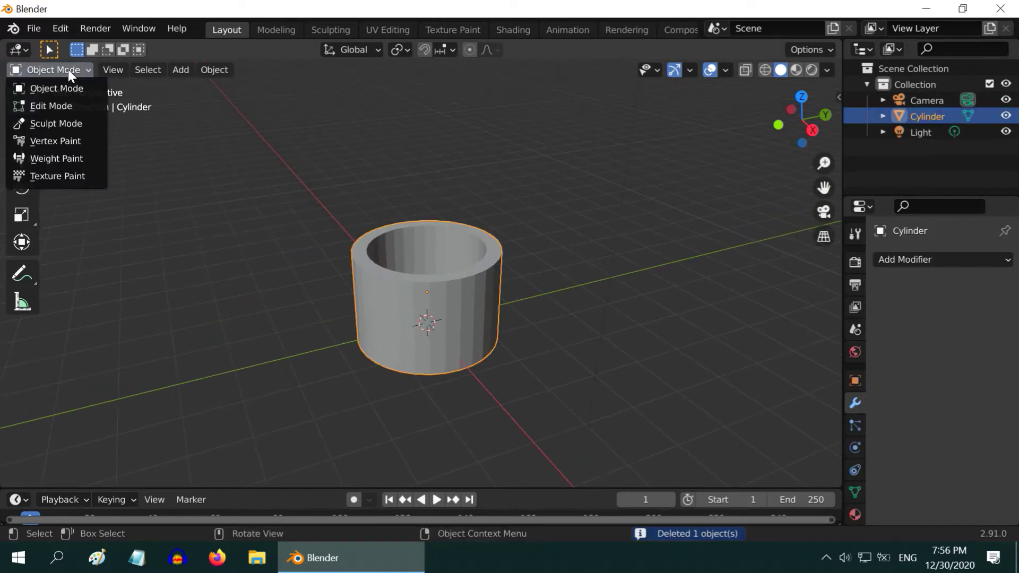
left_click(57, 107)
left_click(136, 72)
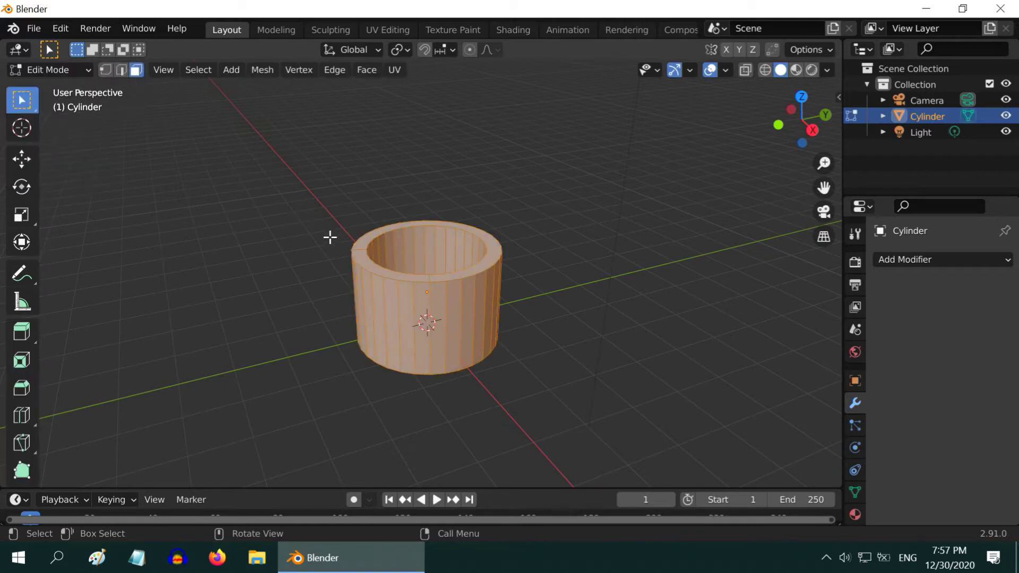
left_click(347, 247)
left_click(367, 241, "alt")
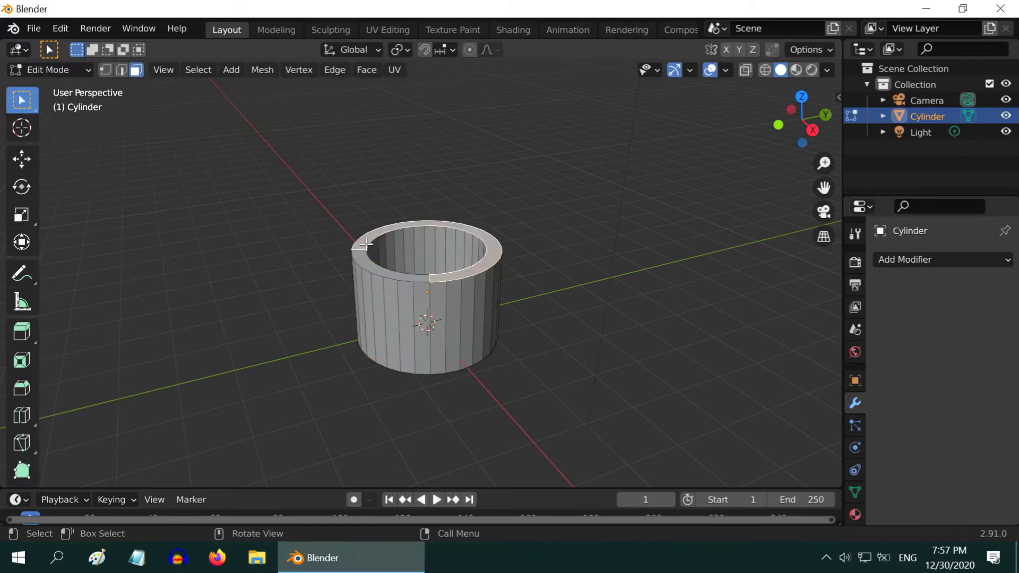
left_click(367, 261, "shift")
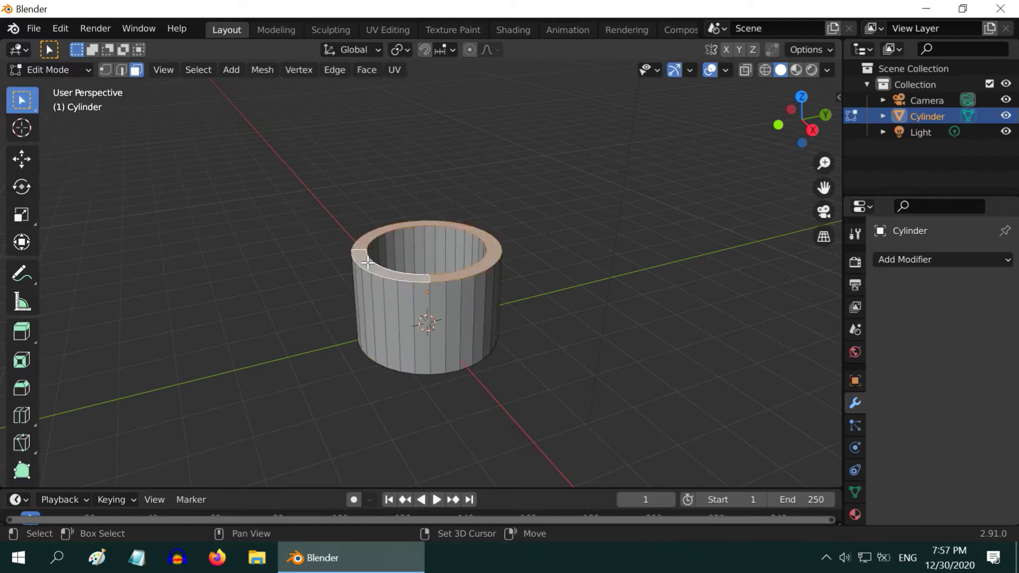
Separate the rim faces into their own object and select it in Object Mode.
left_click(262, 70)
mouse_move(307, 213)
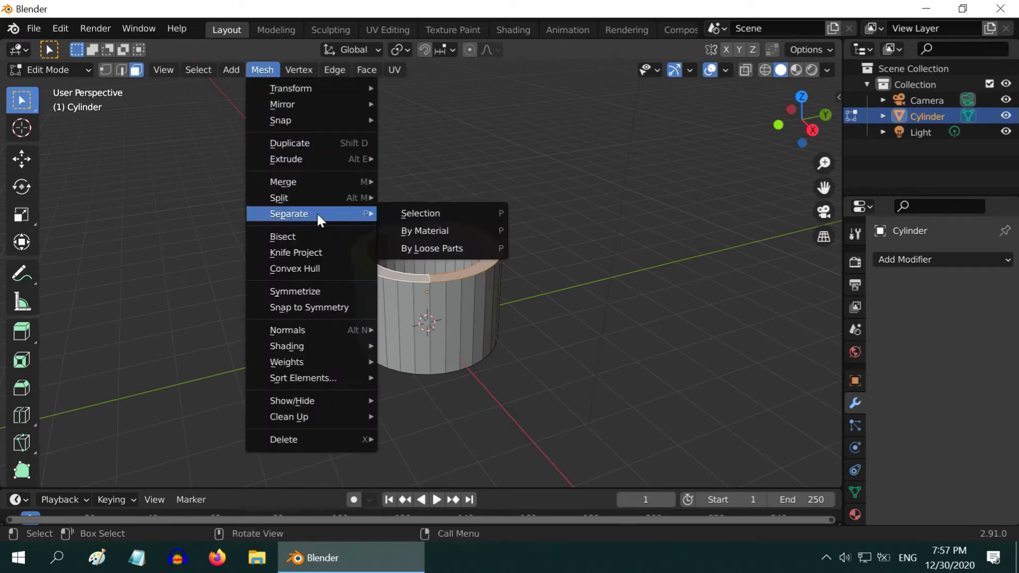
left_click(421, 213)
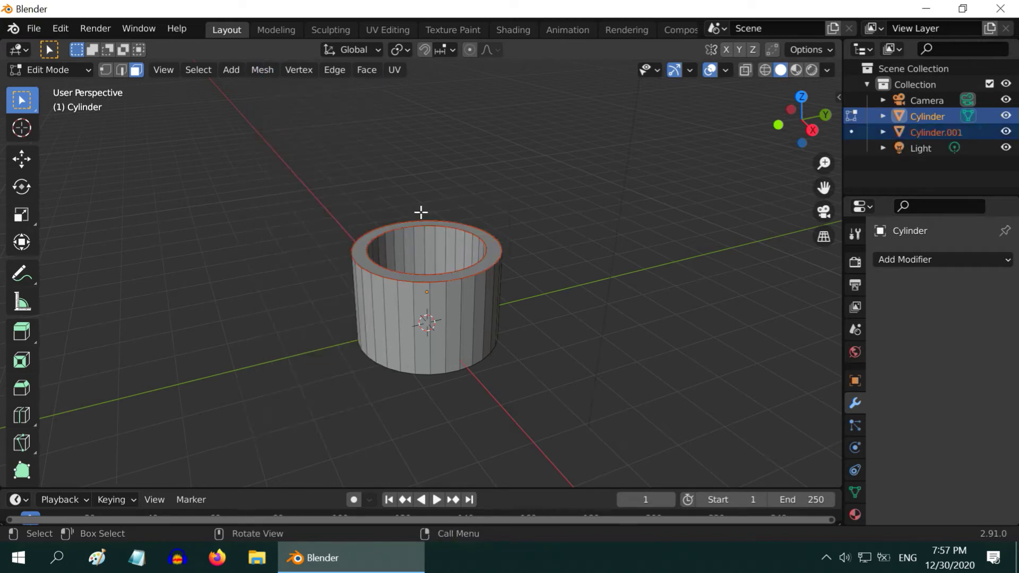
left_click(65, 72)
left_click(67, 87)
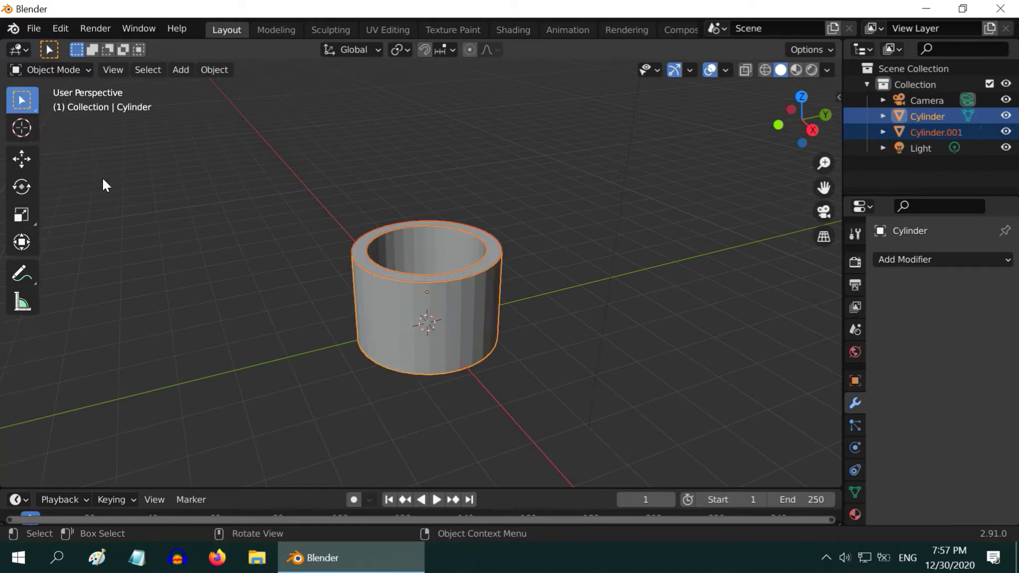
left_click(572, 316)
left_click(491, 258)
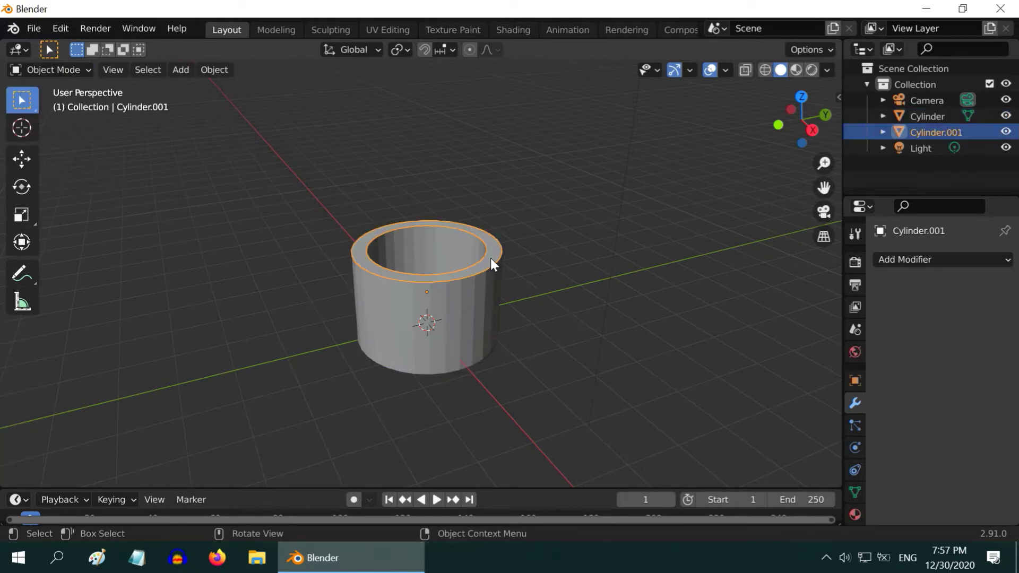
Switch to Rendered shading and give the rim object a new material, Material.001.
left_click(811, 70)
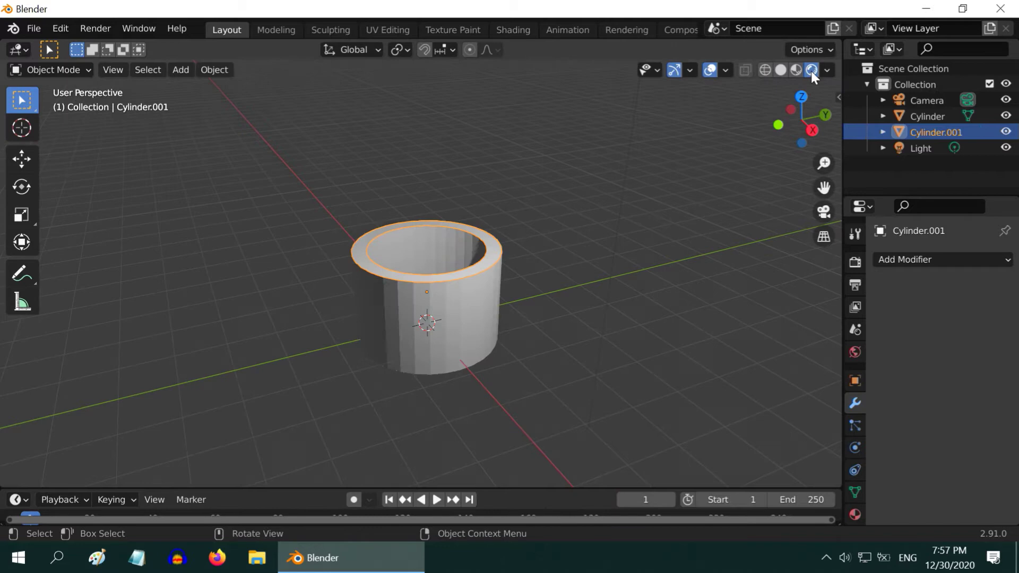
left_click(856, 513)
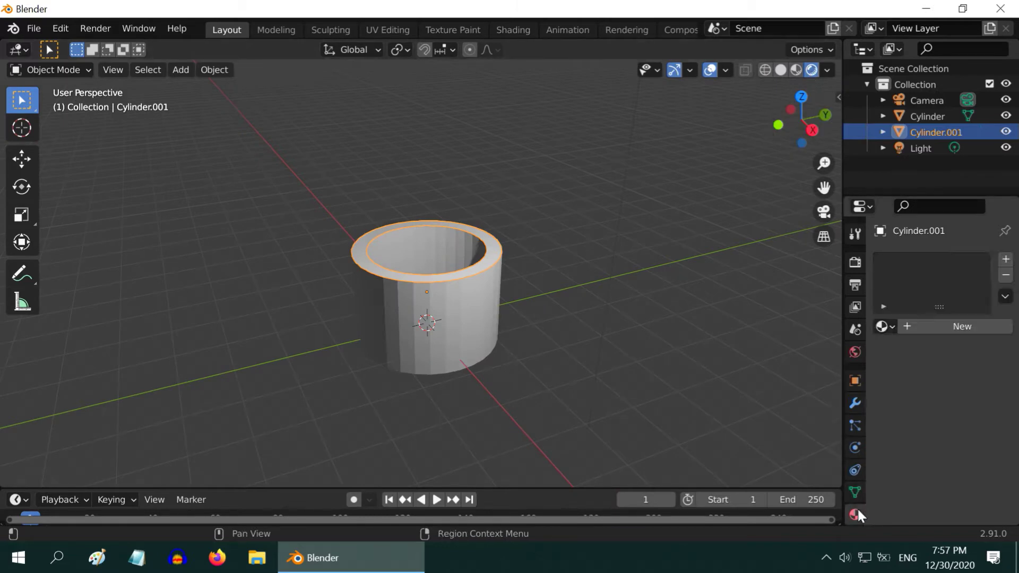
left_click(929, 324)
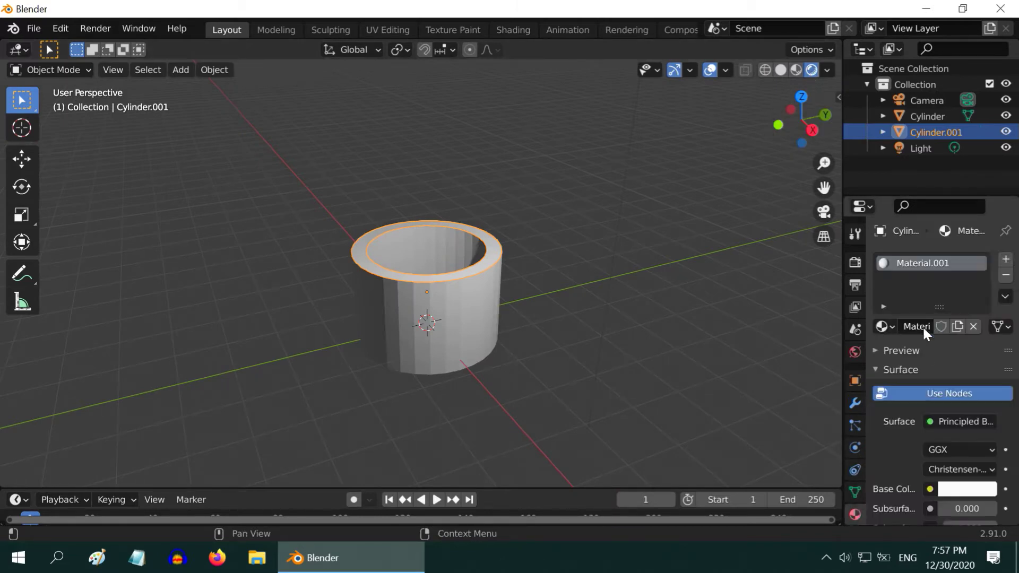
Split the viewport vertically and make the left area a Shader Editor without its sidebar.
right_click(208, 487)
left_click(206, 468)
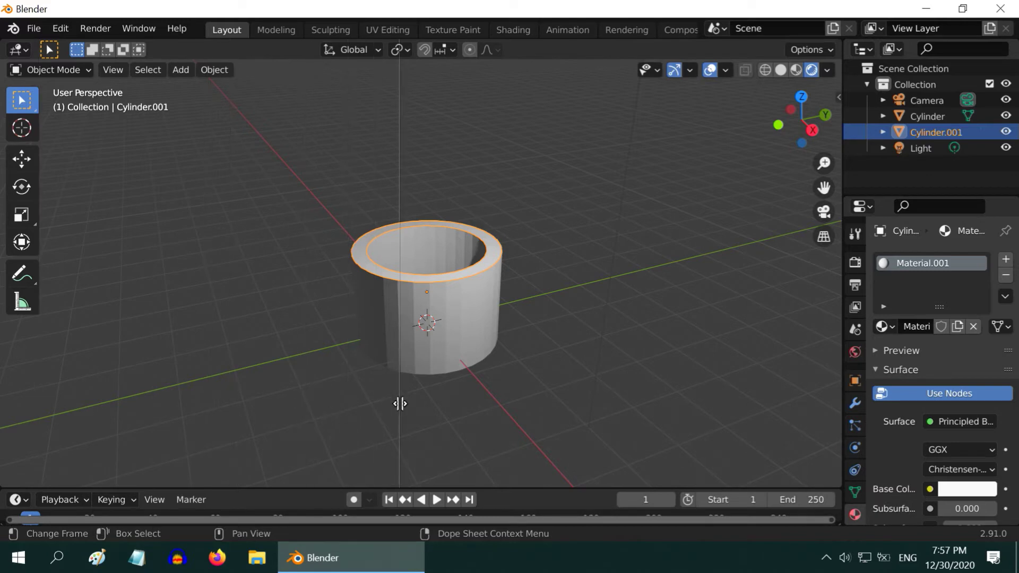
left_click(394, 403)
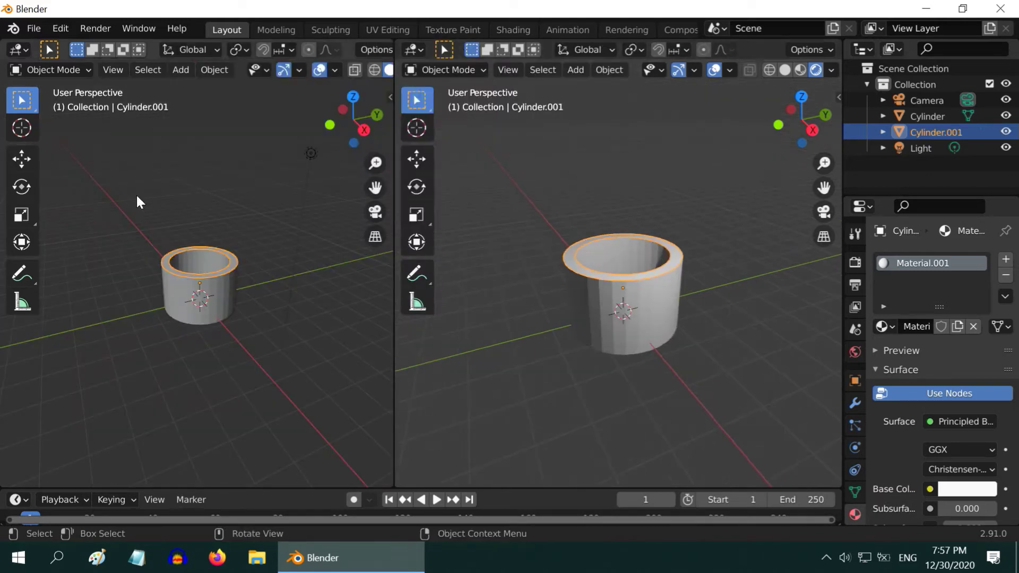
left_click(27, 48)
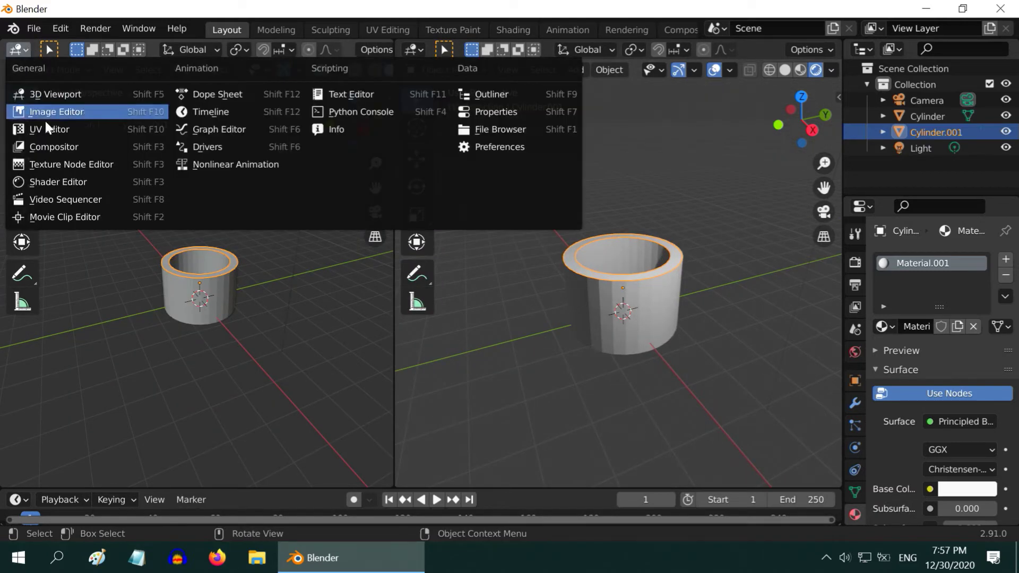
left_click(60, 181)
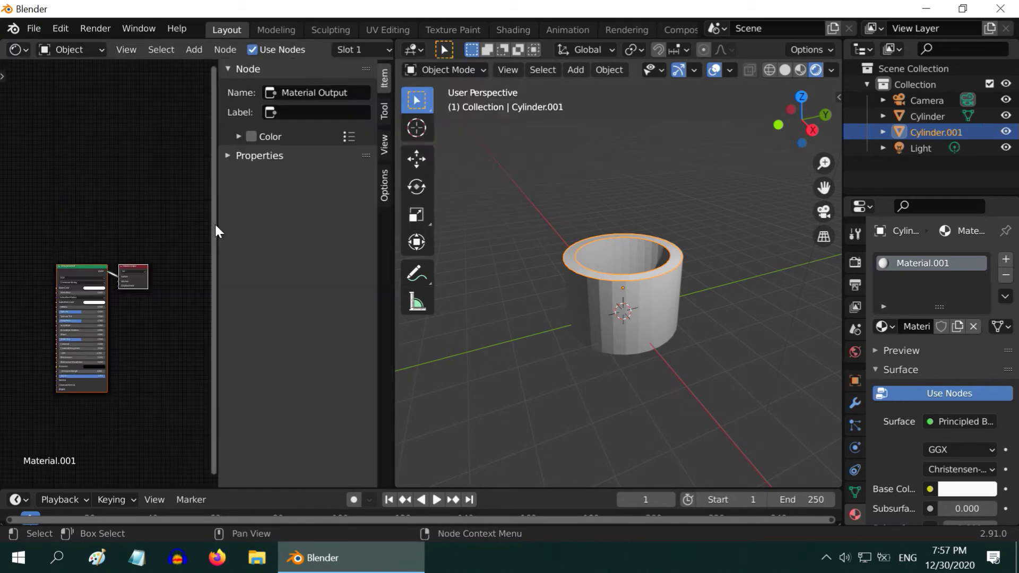
left_click_drag(216, 224, 422, 237)
scroll(210, 324, "up", 5)
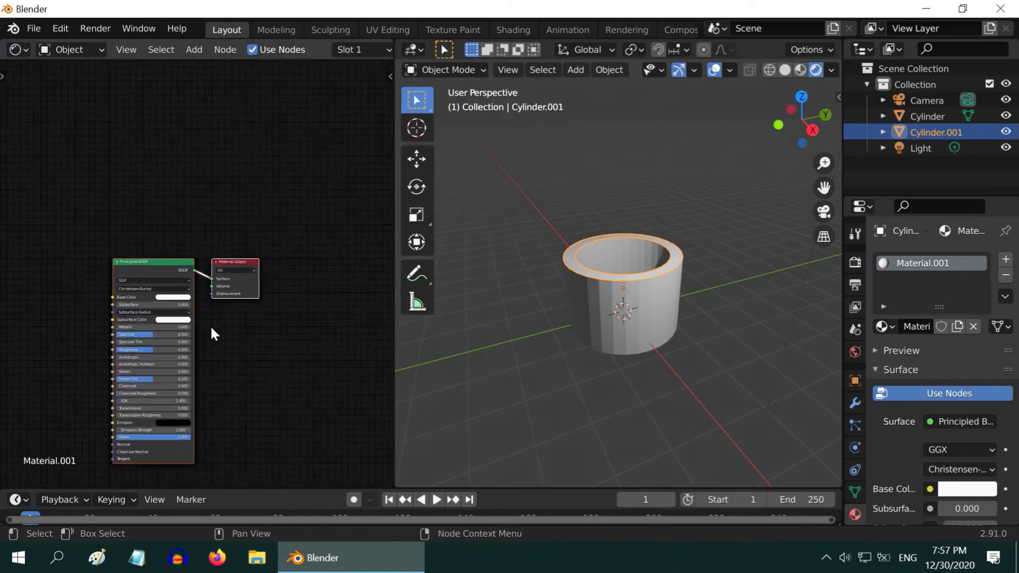
Set the Principled BSDF base colour to dark red.
left_click_drag(129, 256, 115, 145)
left_click(116, 149)
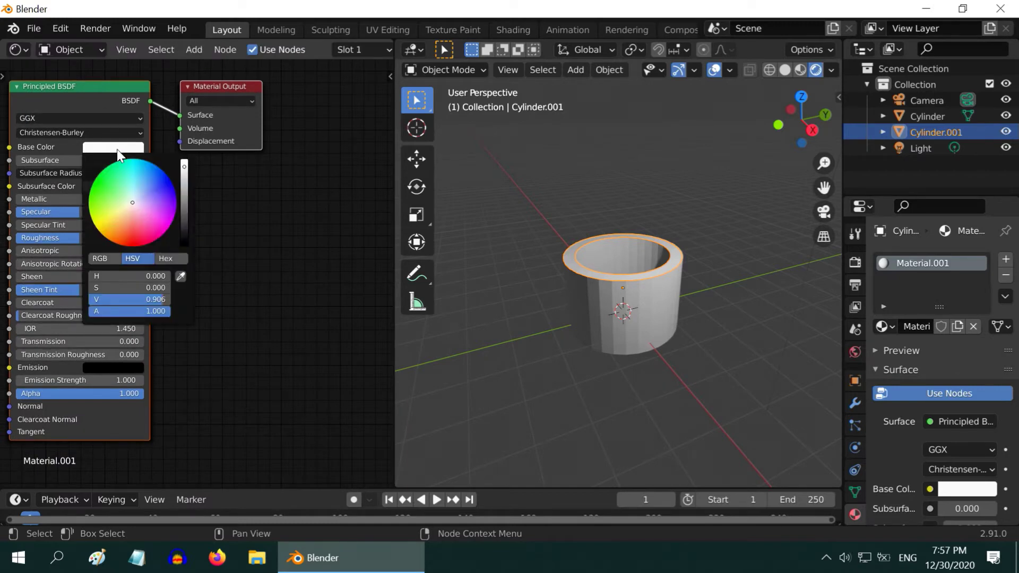
left_click(125, 240)
left_click(183, 203)
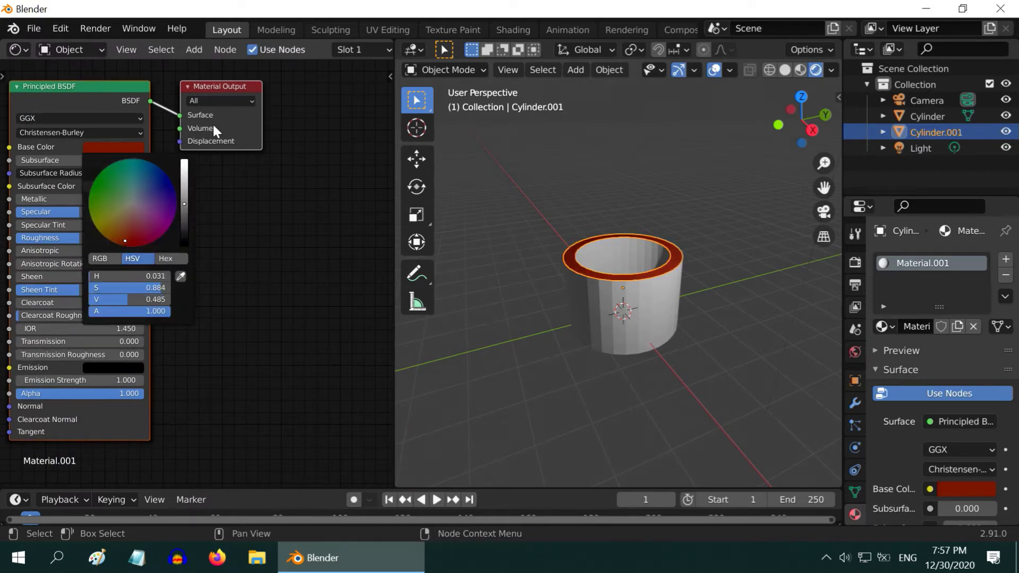
Add a Noise Texture with Scale 50 and link its Fac to the Material Output Displacement.
left_click_drag(229, 84, 340, 113)
left_click(189, 53)
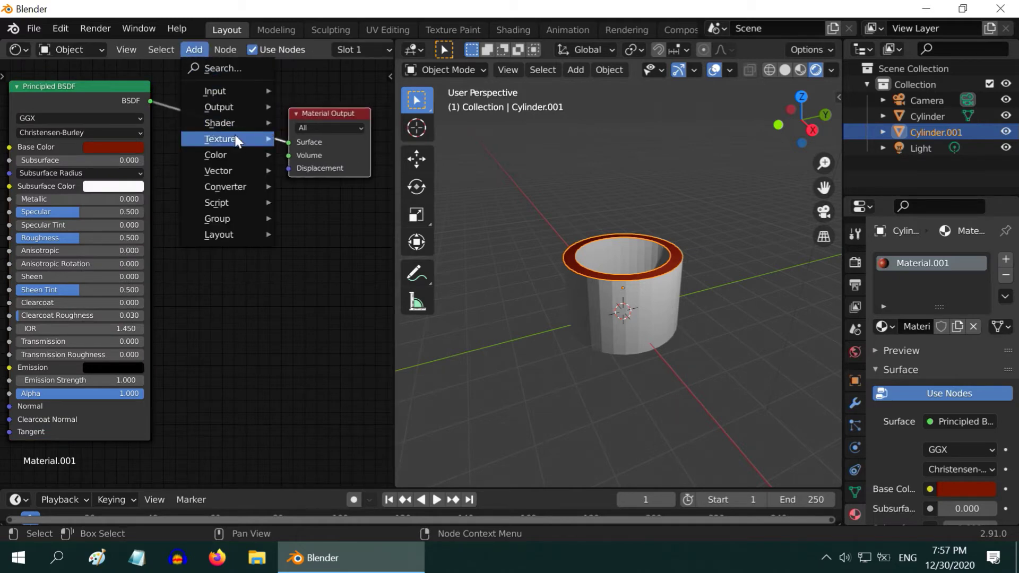
mouse_move(238, 141)
left_click(335, 278)
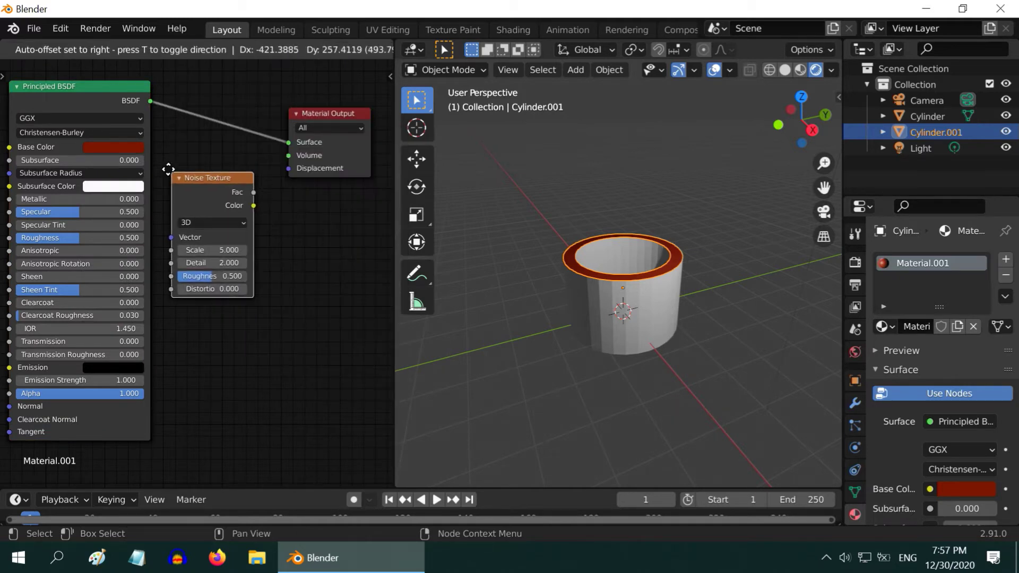
left_click(162, 157)
double_click(222, 239)
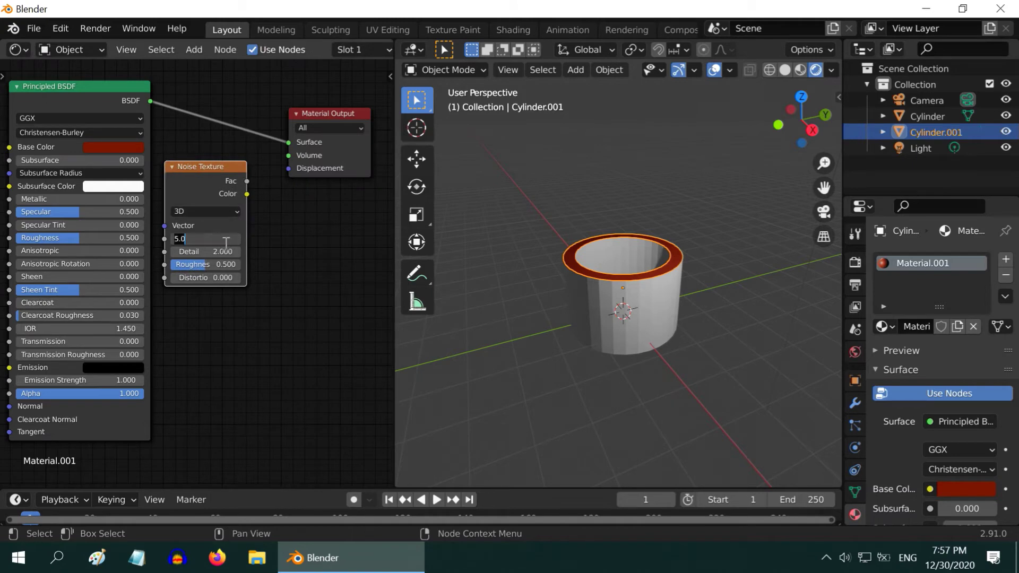
key("Return")
left_click_drag(246, 181, 291, 175)
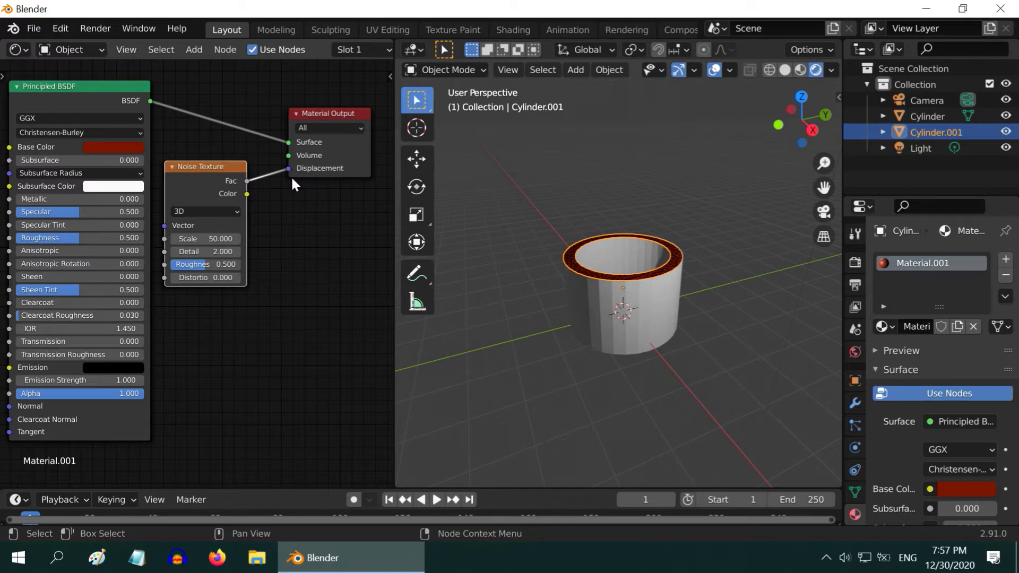
Add an Edge Split modifier to the outer Cylinder.
left_click(612, 353)
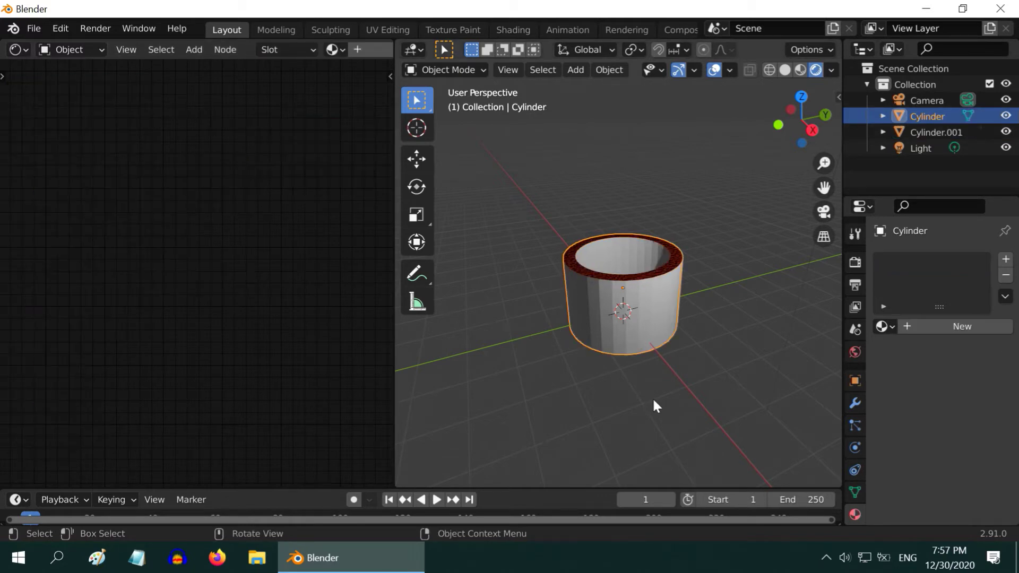
middle_click_drag(651, 398, 619, 365)
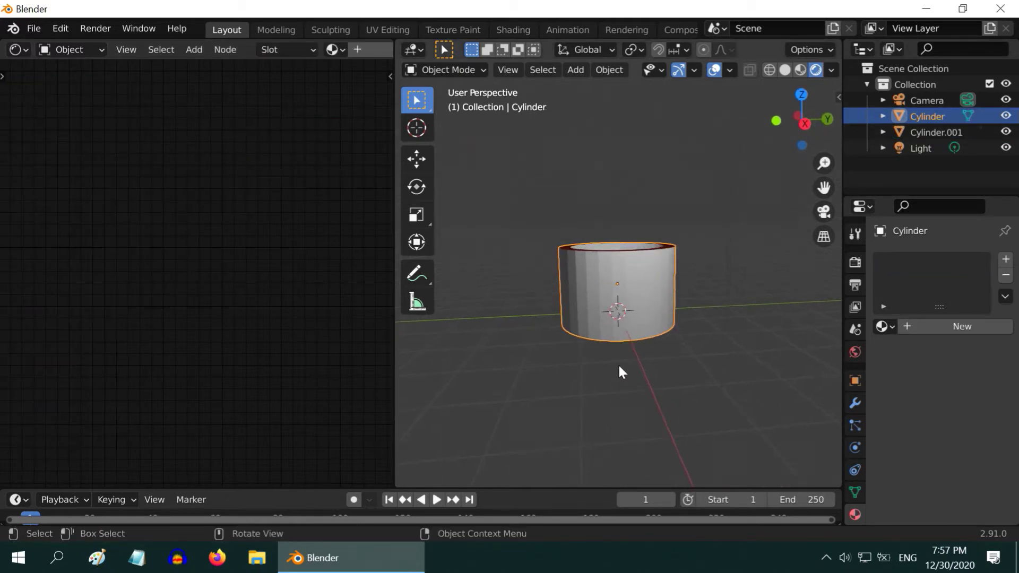
left_click(853, 402)
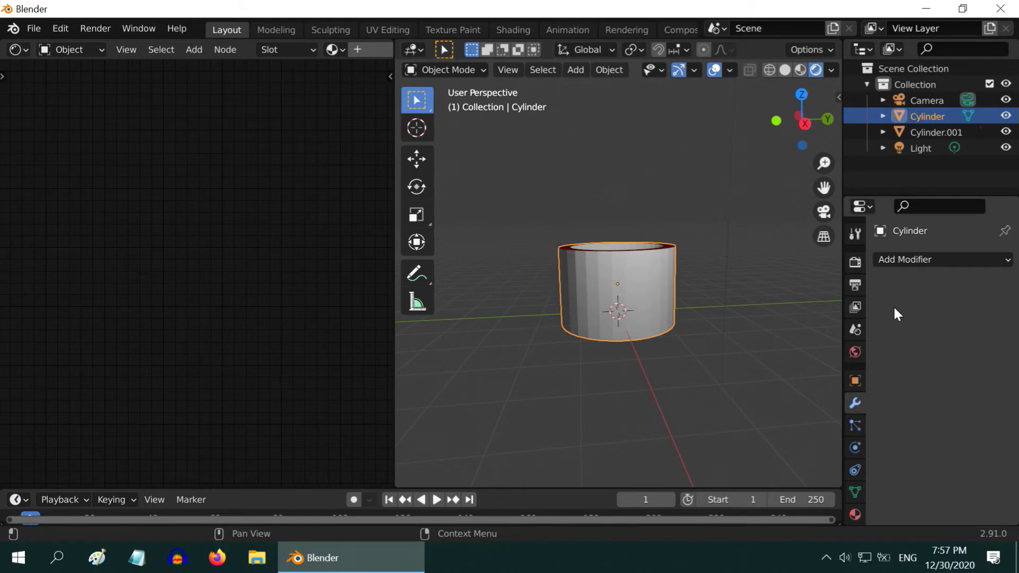
left_click(902, 260)
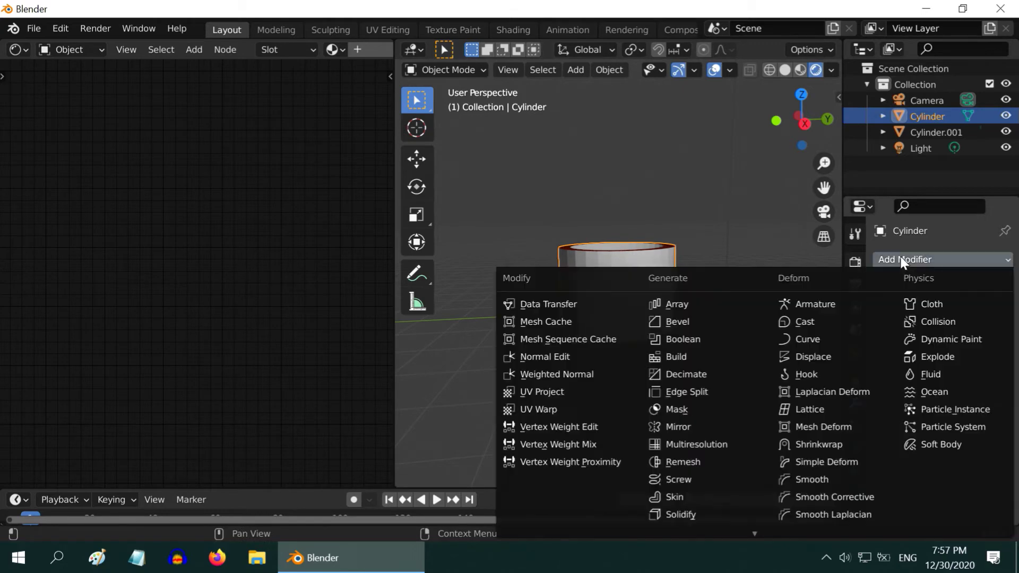
left_click(696, 393)
Add a Subdivision Surface modifier with viewport and render levels both 3.
left_click(951, 263)
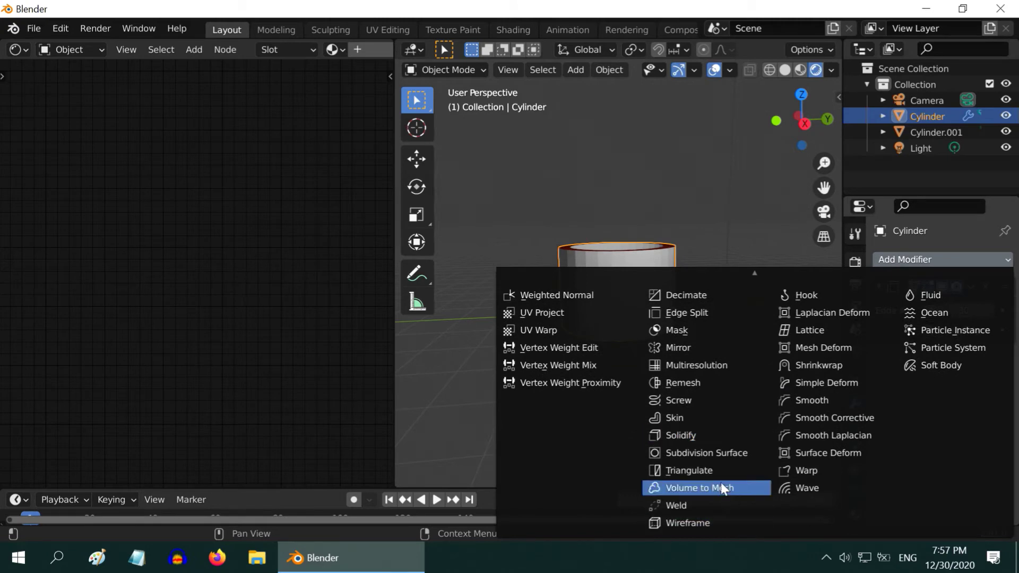
left_click(769, 452)
left_click(960, 399)
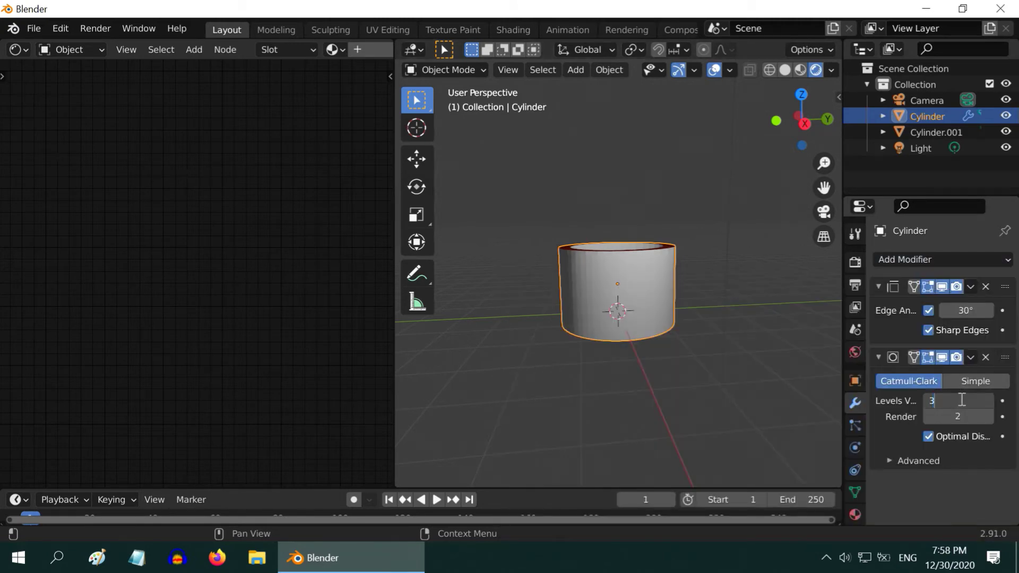
type("3")
left_click(960, 417)
type("3")
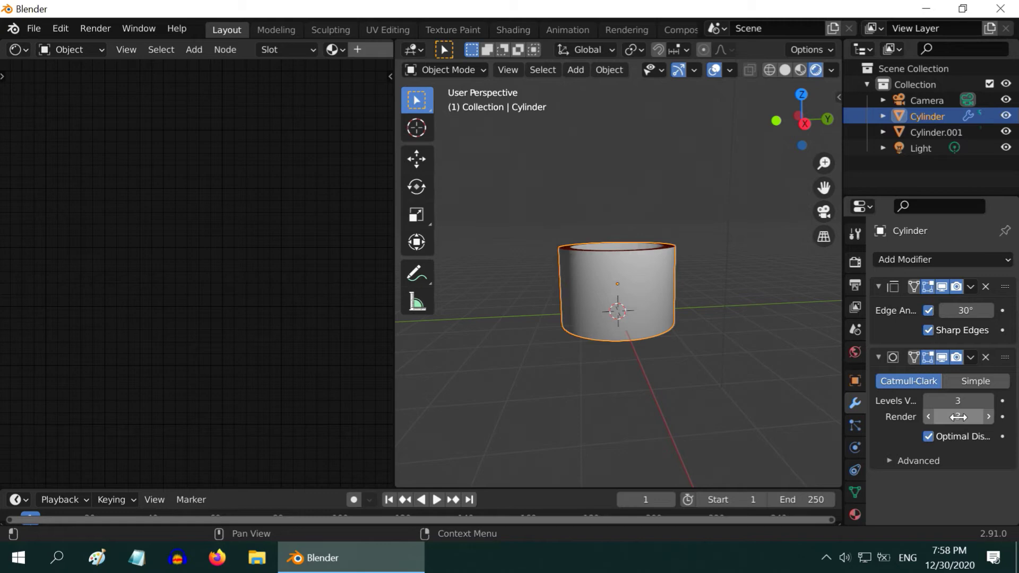
key("Return")
left_click(855, 513)
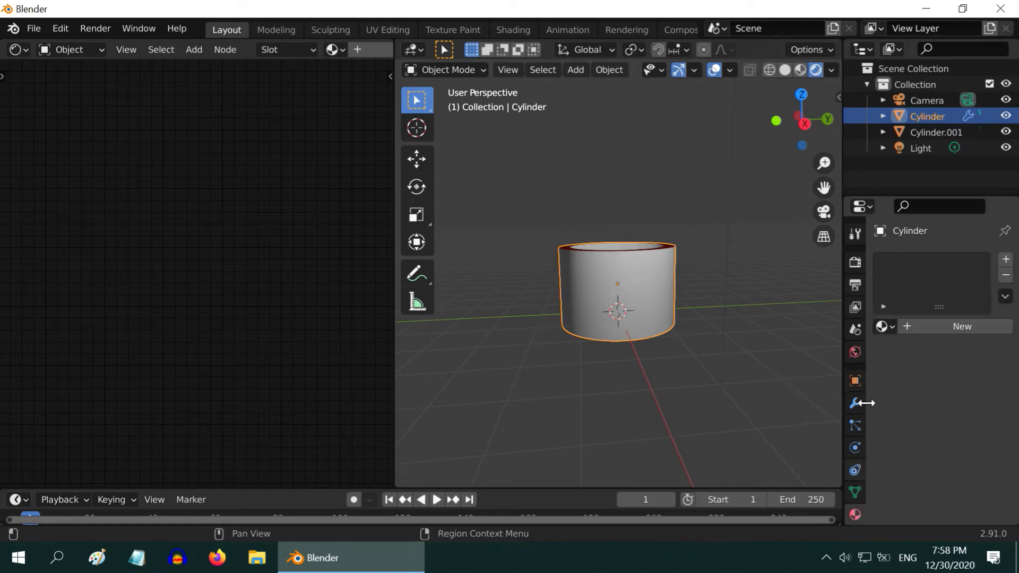
Give the Cylinder a new material, Material.002, and add a Brick Texture node.
left_click(915, 328)
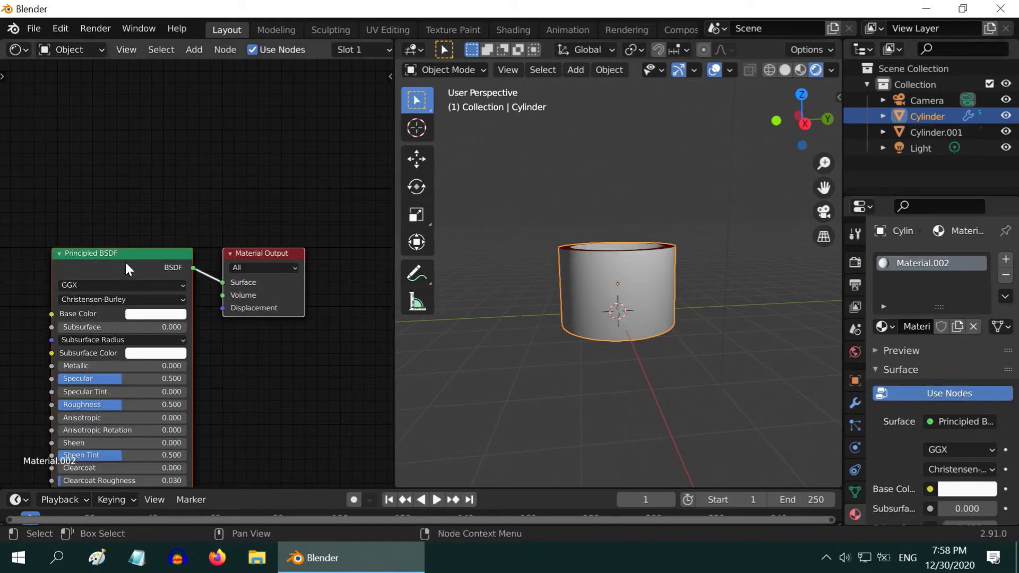
left_click_drag(125, 254, 226, 107)
left_click_drag(305, 482, 222, 482)
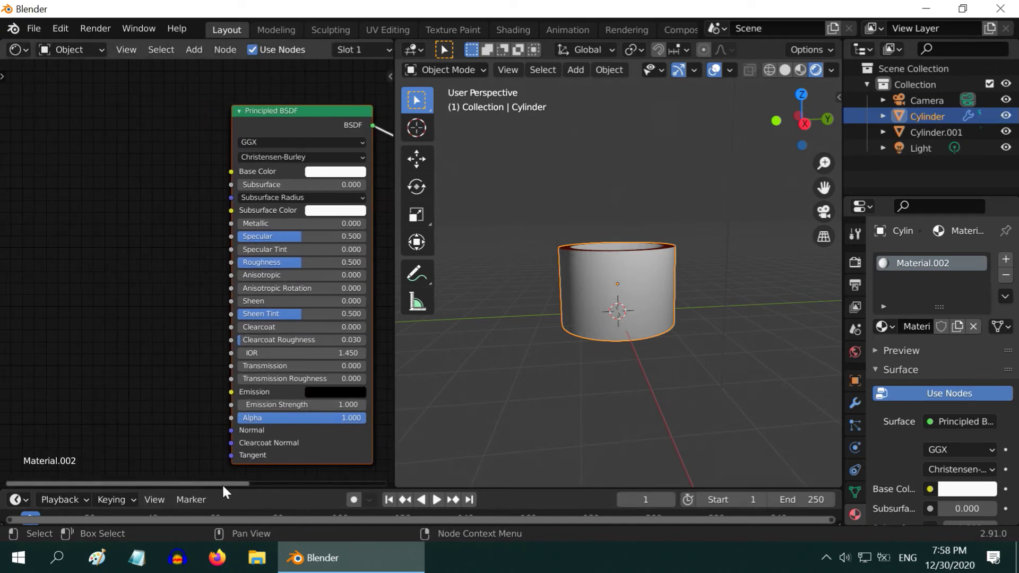
left_click(193, 50)
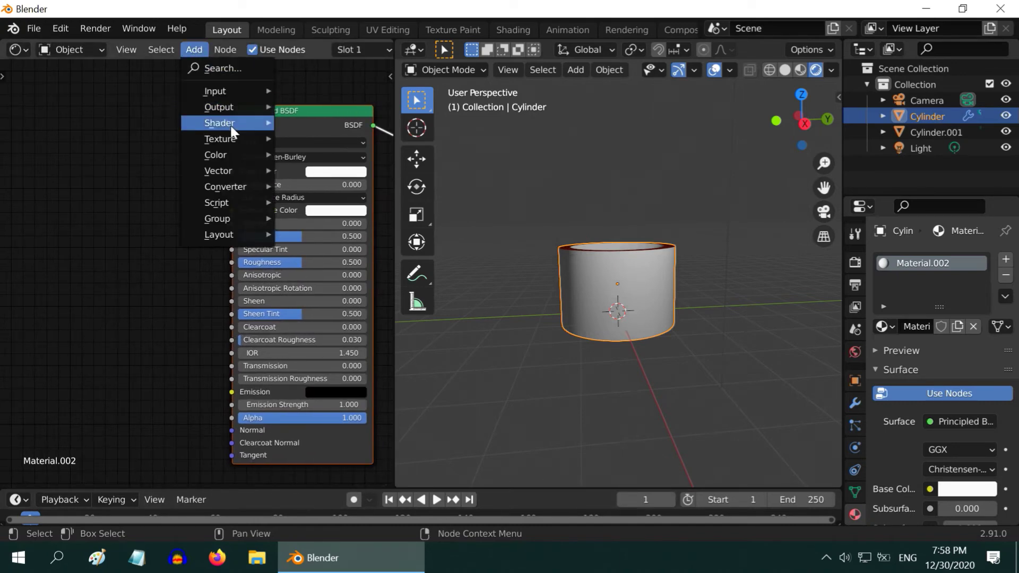
mouse_move(236, 139)
left_click(332, 134)
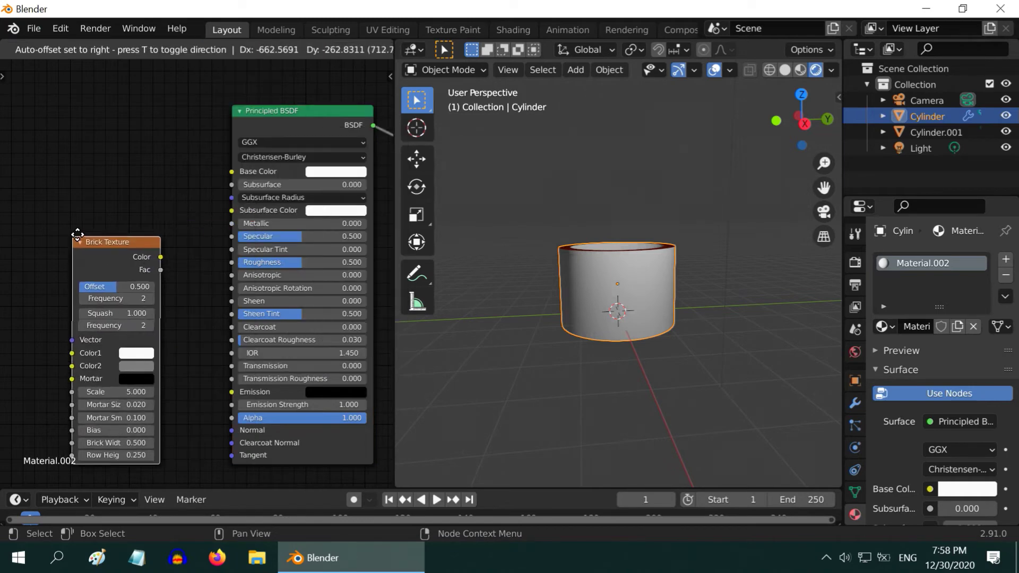
left_click(99, 229)
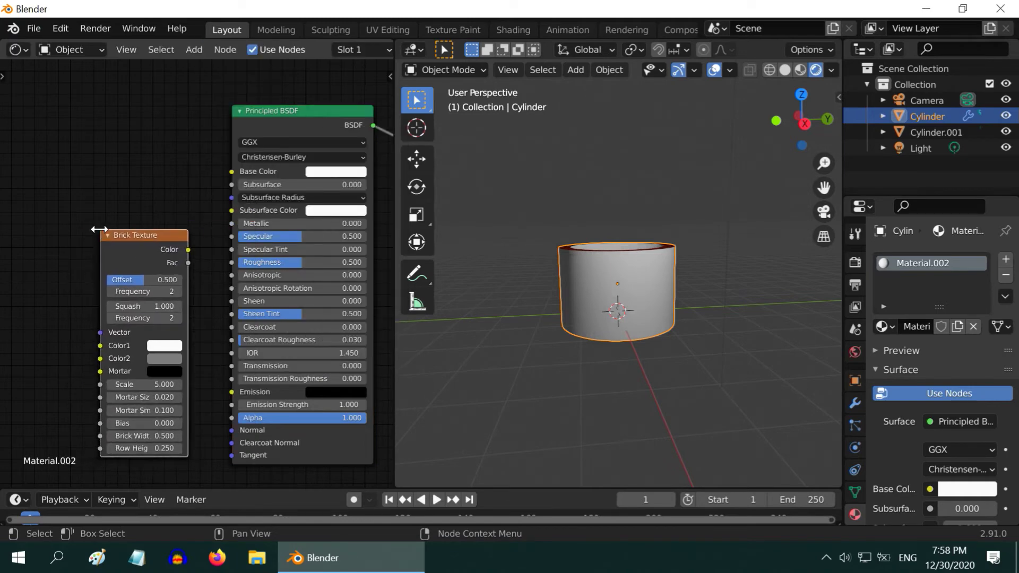
Add a Texture Coordinate node and link its UV output to the Brick Texture Vector.
left_click(190, 50)
mouse_move(231, 87)
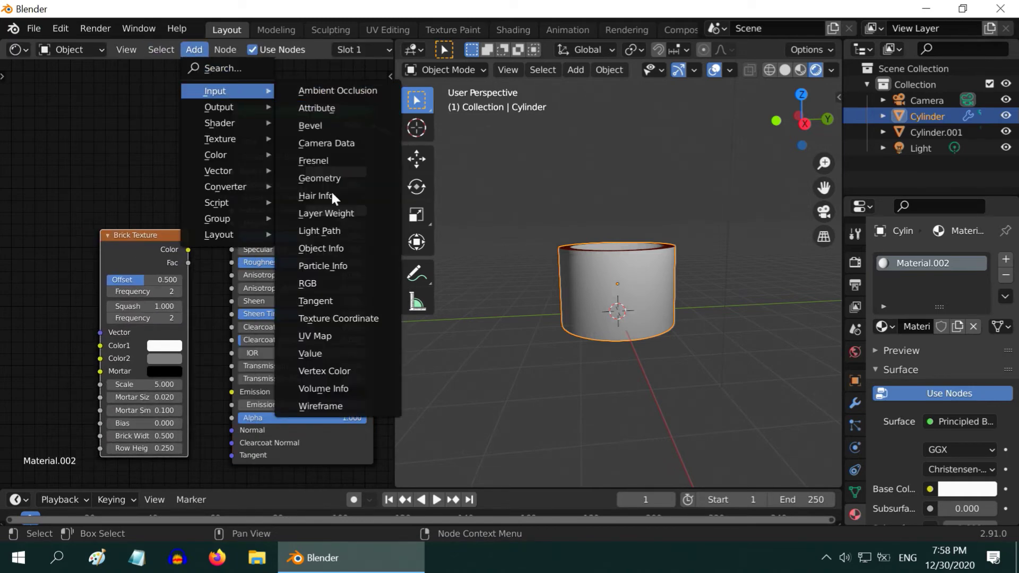
left_click(344, 318)
left_click(5, 260)
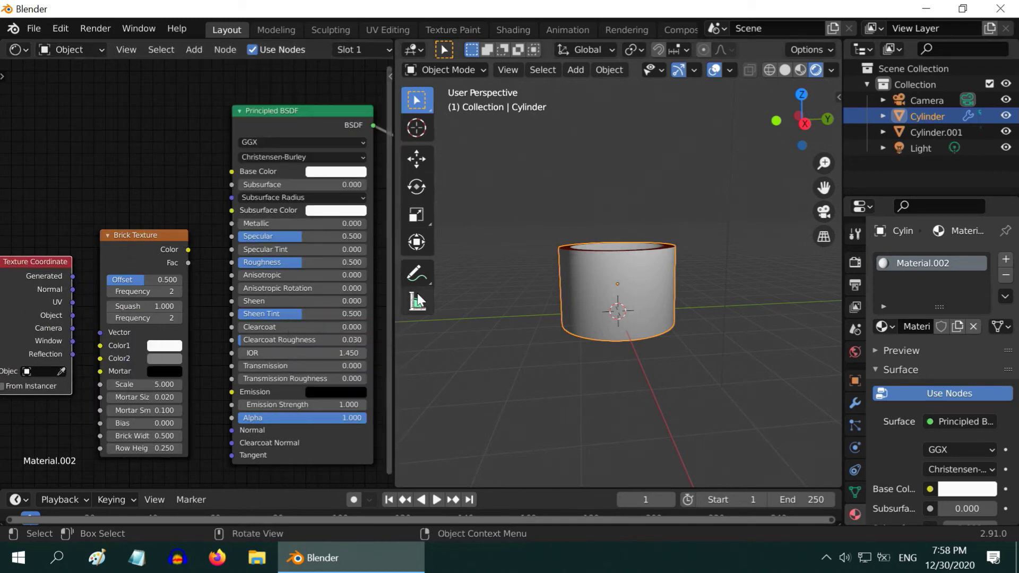
left_click_drag(72, 302, 99, 332)
Set the brick colours to orange-red (Color1) and dark orange-brown (Color2).
left_click(165, 346)
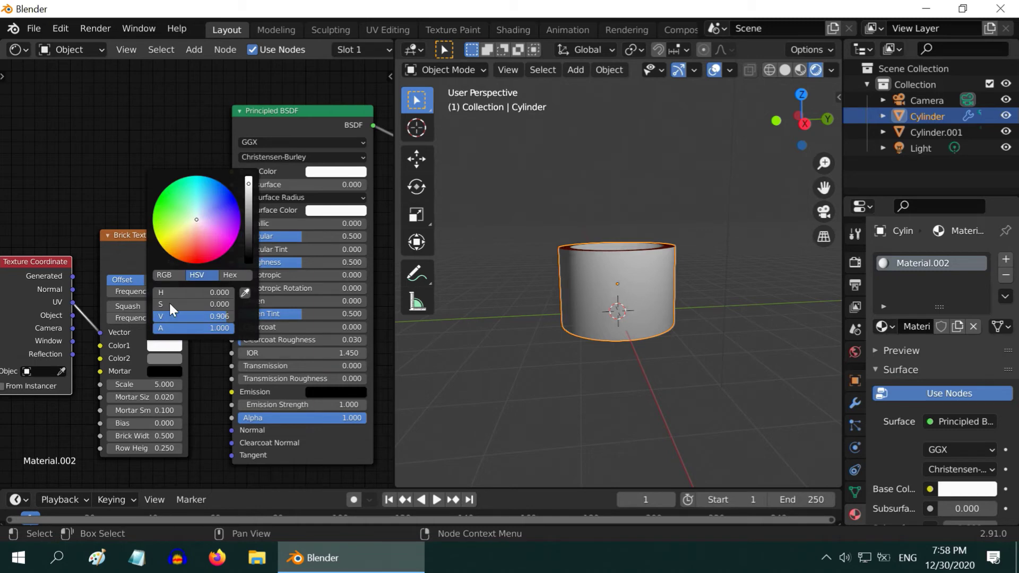
left_click(186, 253)
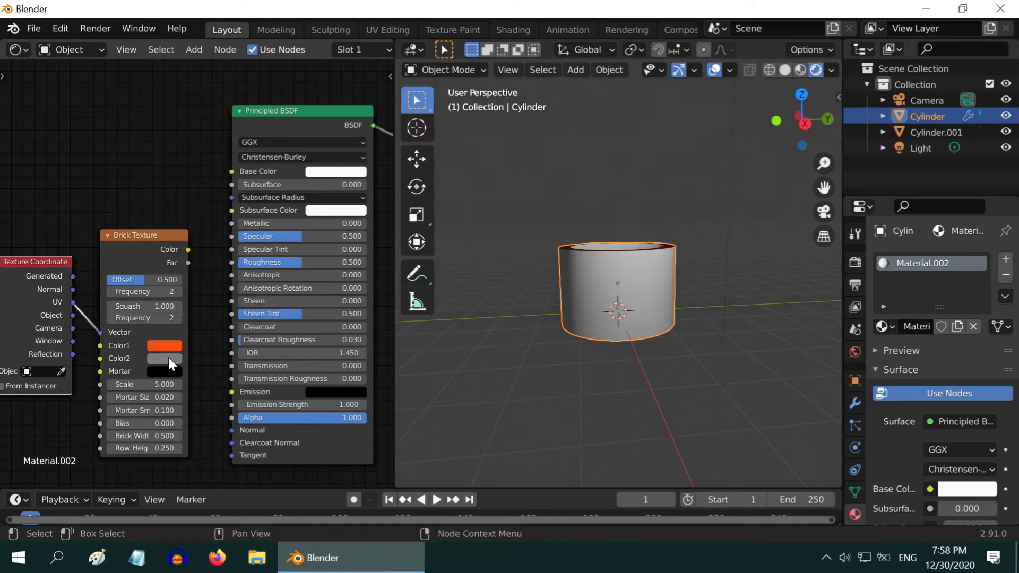
left_click(168, 358)
left_click(188, 259)
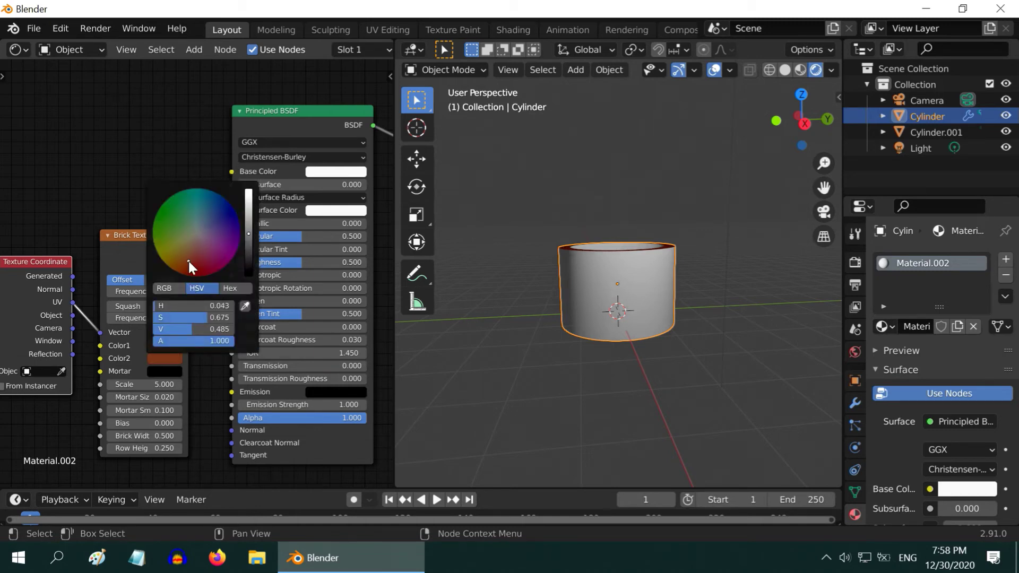
Set brick Scale 10 and Row Height 0.45, and feed its Color into Base Color.
left_click(152, 386)
type("5.0")
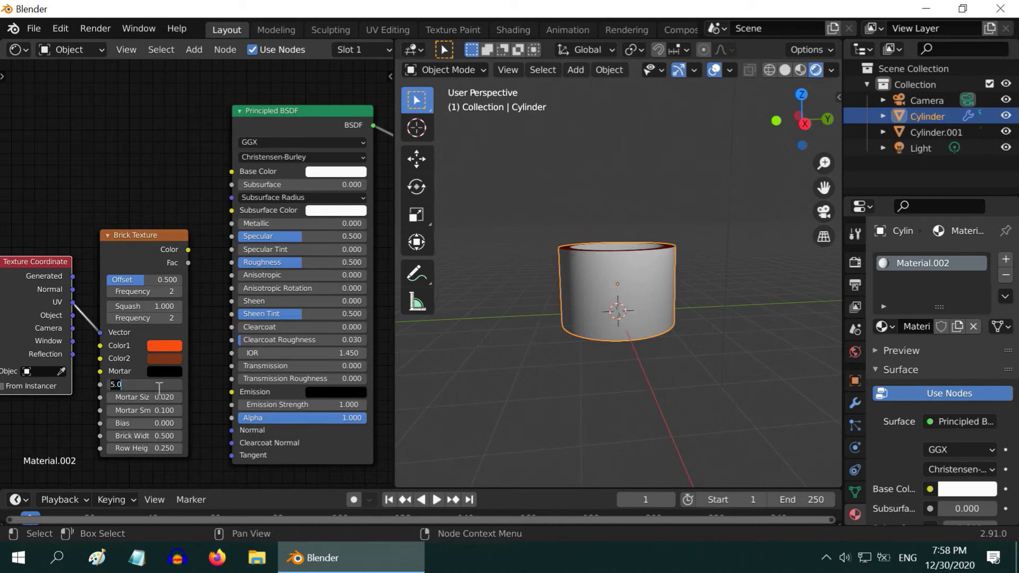
left_click(162, 448)
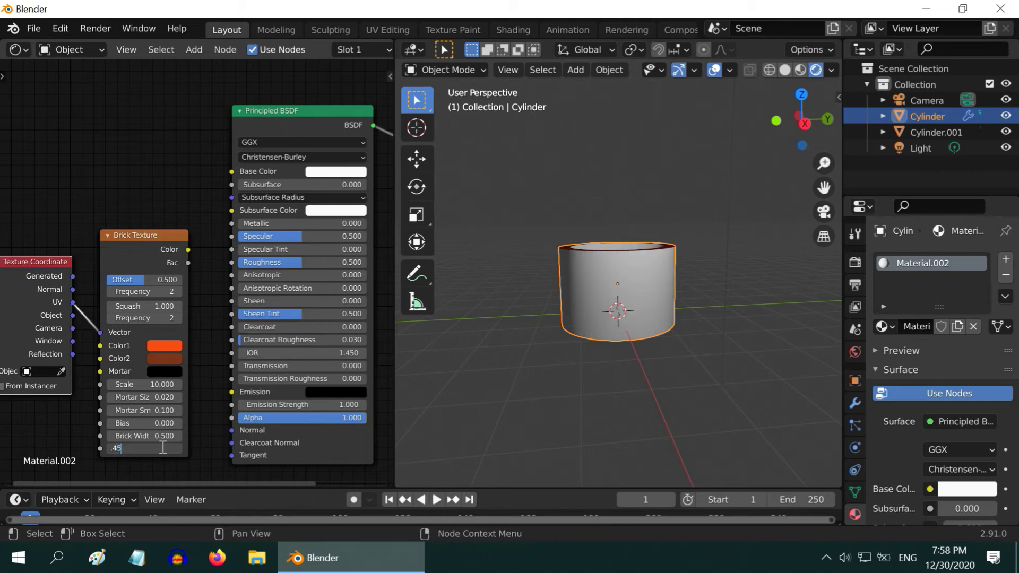
type(".45")
key("Return")
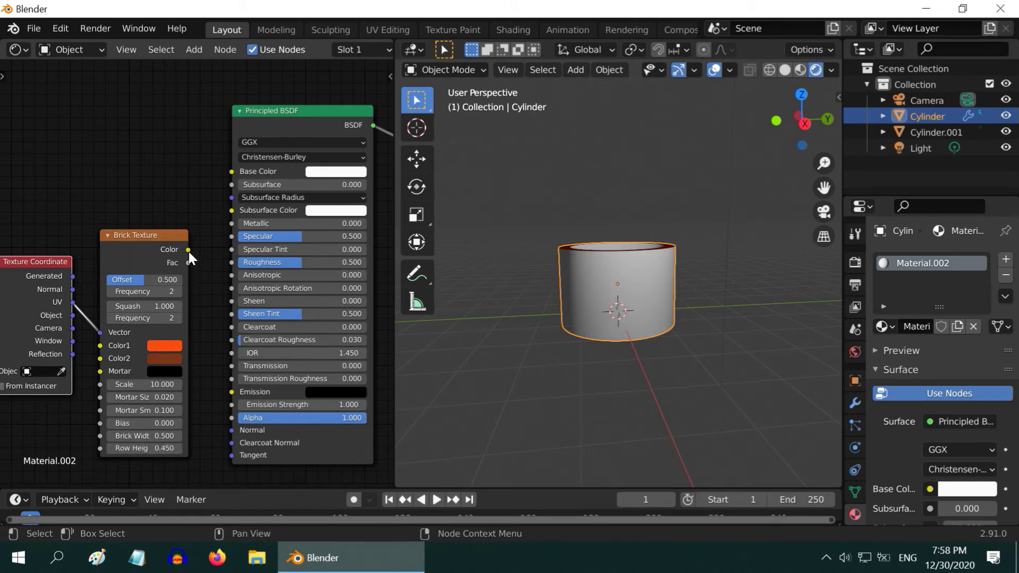
left_click_drag(188, 250, 232, 170)
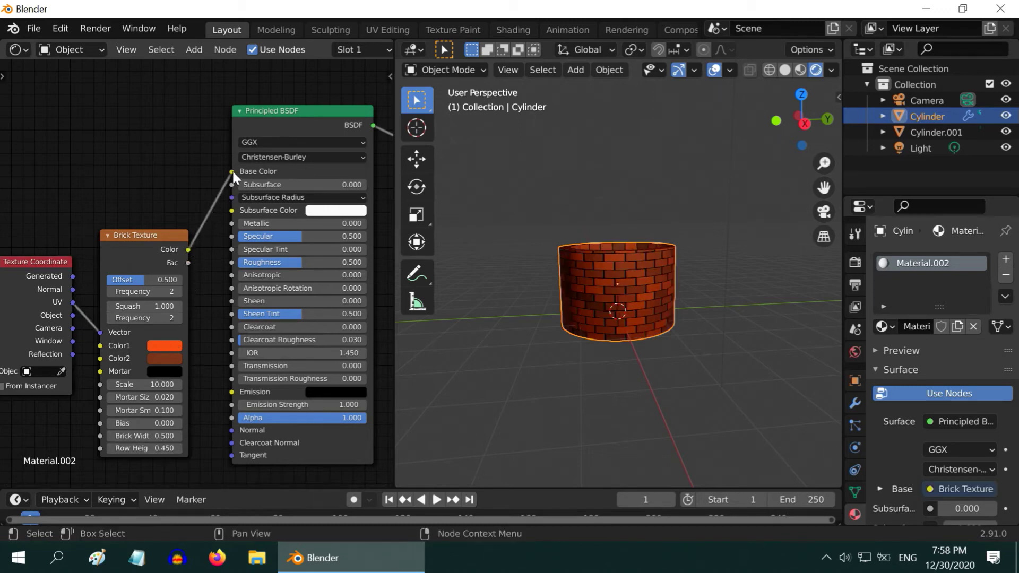
Add a plane and scale it up 50 times with S 50.
left_click(573, 70)
mouse_move(584, 88)
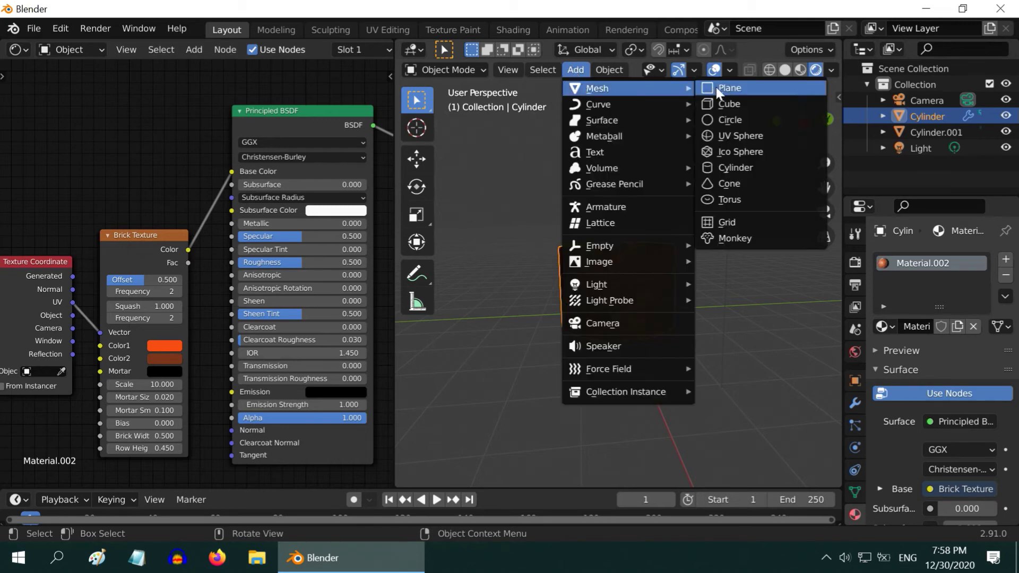
left_click(716, 88)
type("s")
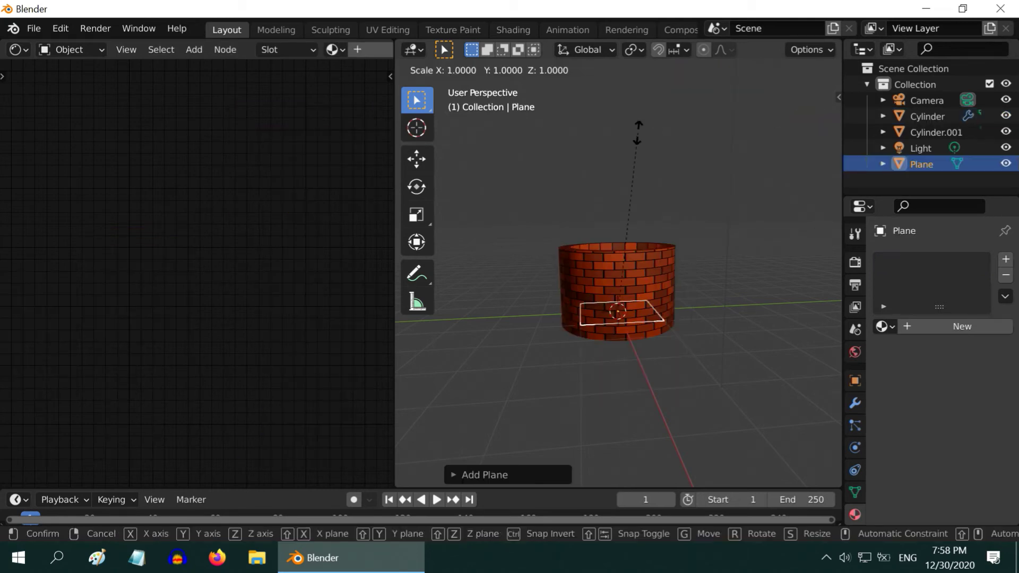
type("50")
key("Return")
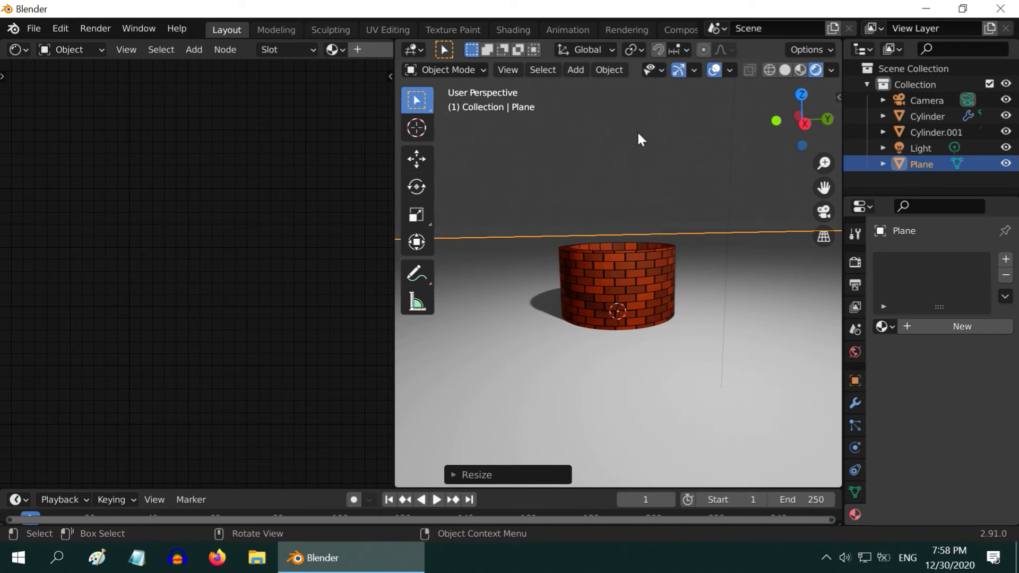
Give the plane a new material, Material.003, with a dark orange-brown base colour.
left_click(957, 325)
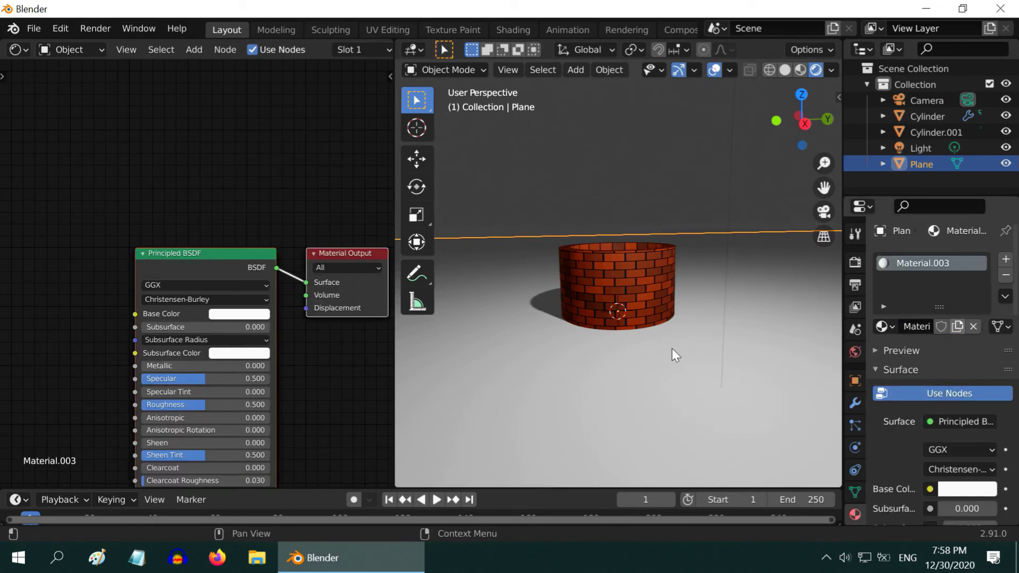
left_click(253, 314)
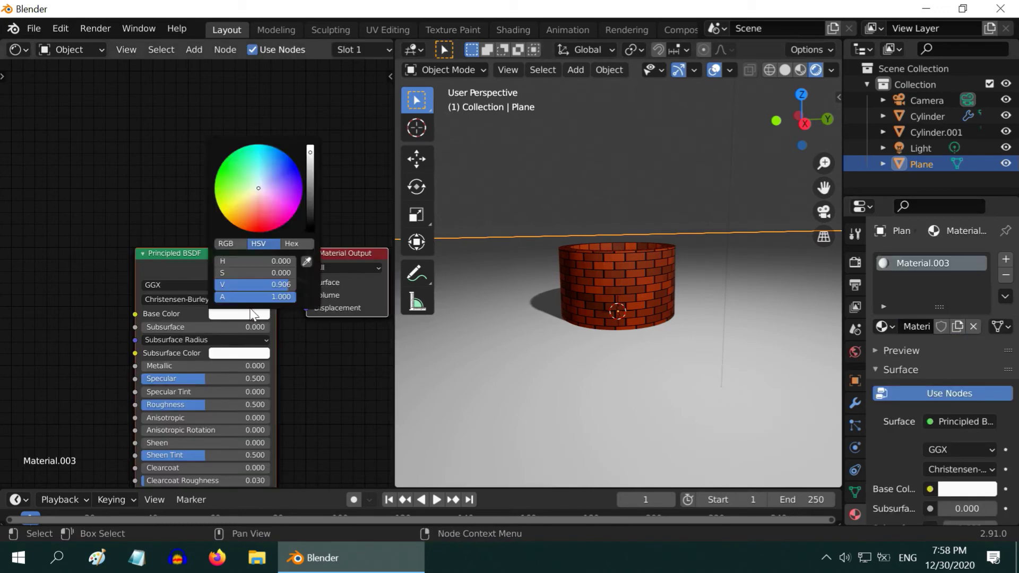
left_click(236, 221)
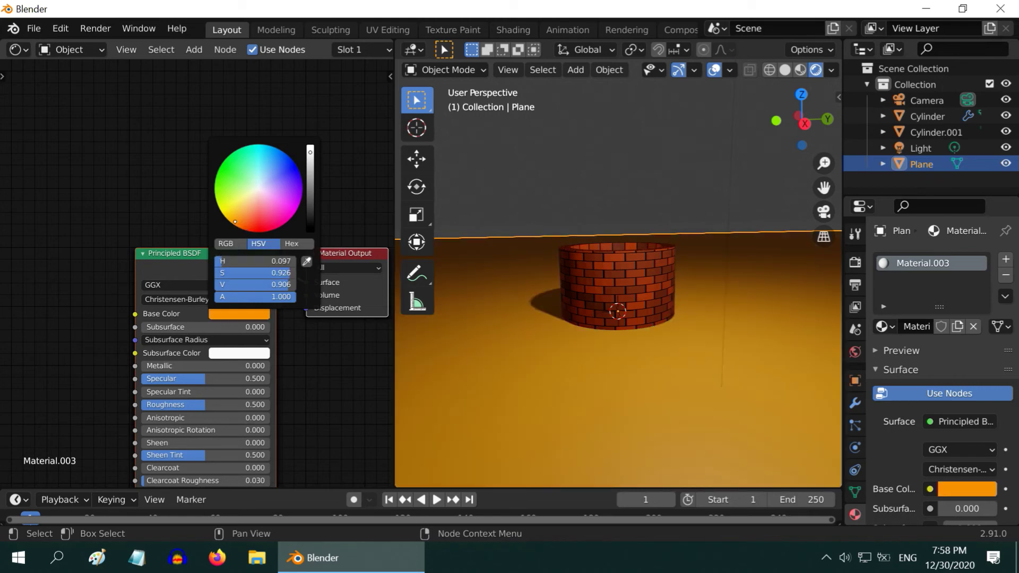
left_click(311, 189)
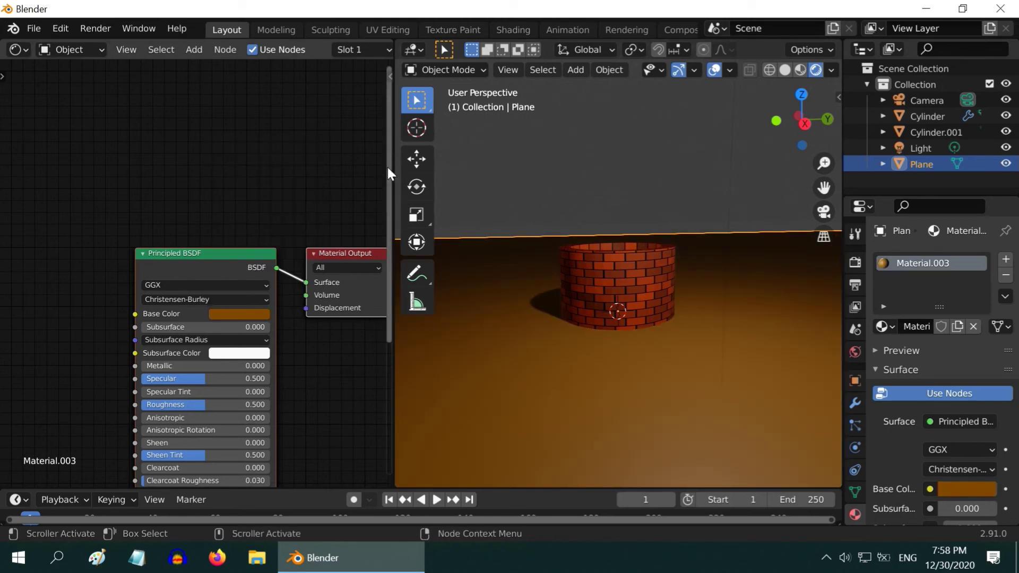
left_click_drag(386, 164, 397, 347)
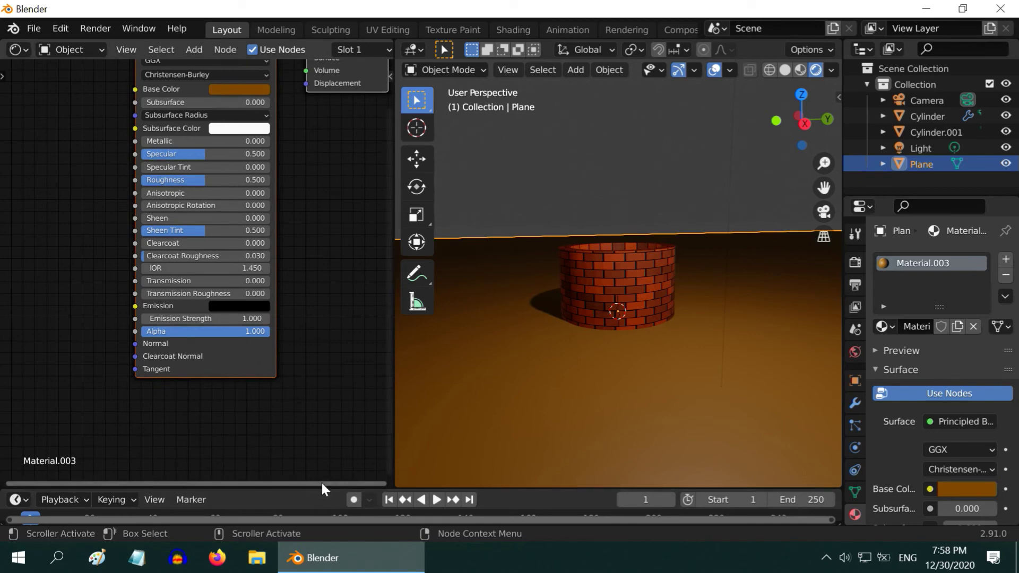
left_click_drag(322, 483, 177, 484)
Add a Bump node and a Noise Texture node to the floor material.
left_click(194, 49)
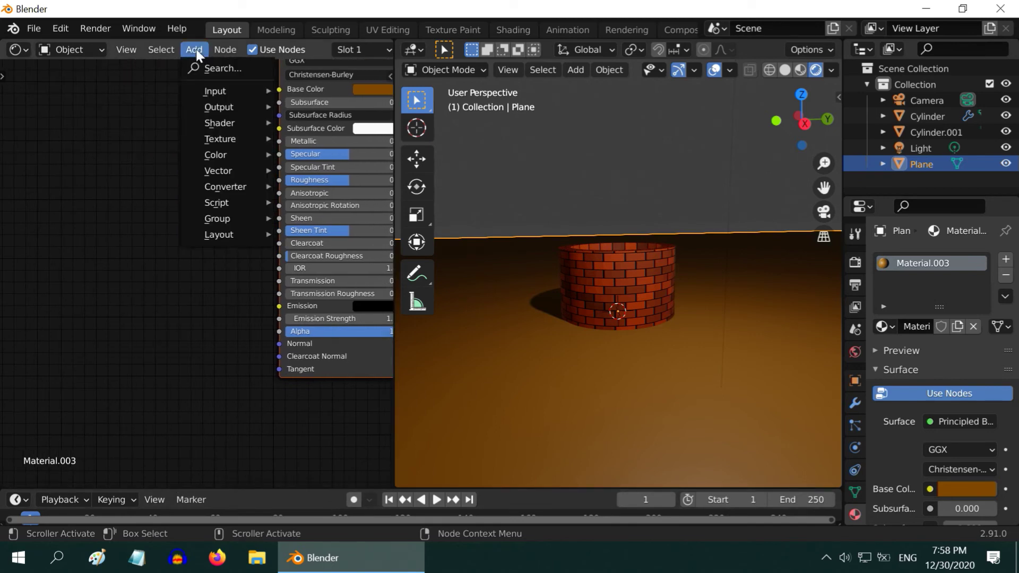
mouse_move(232, 169)
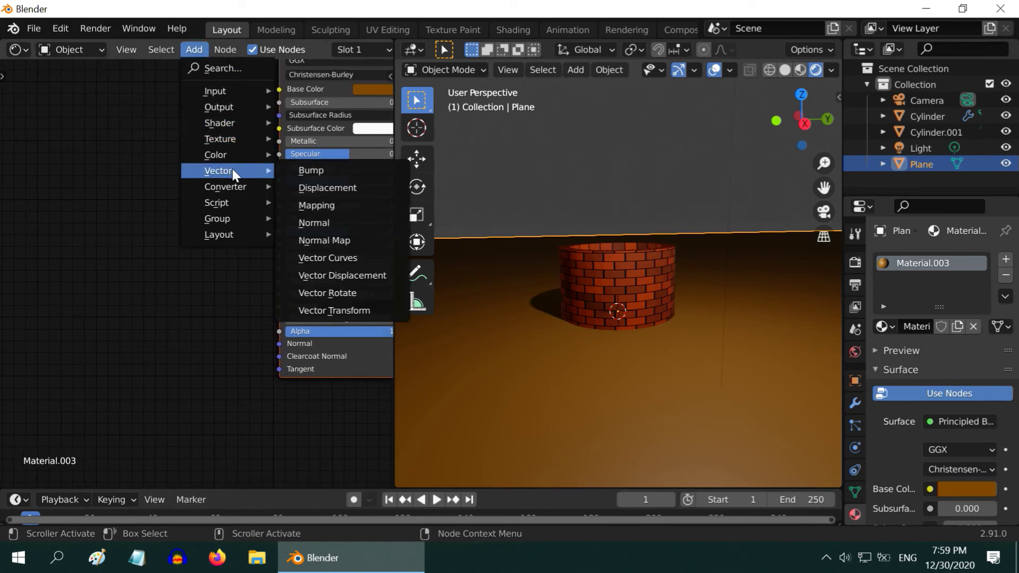
left_click(321, 177)
left_click(202, 297)
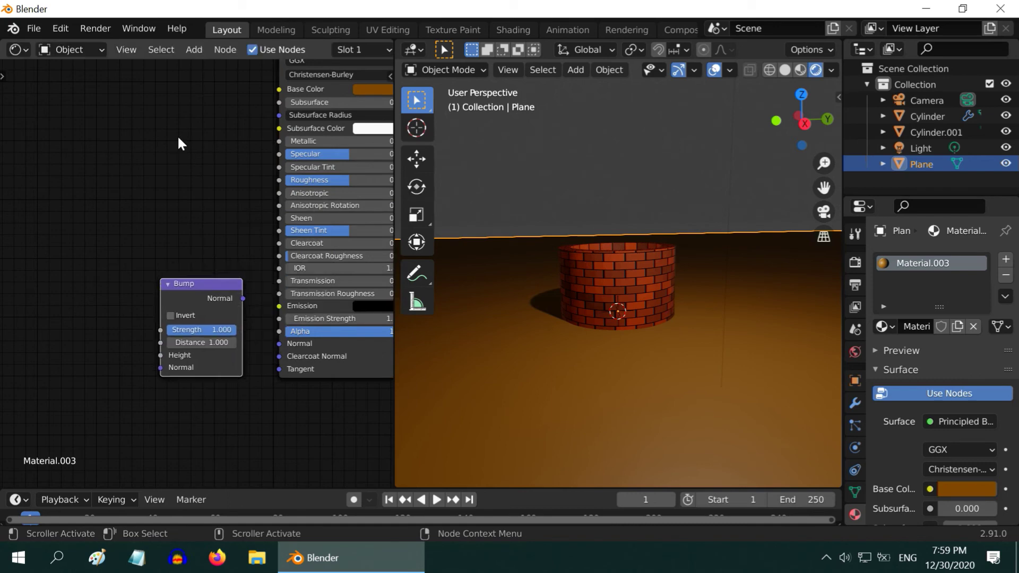
left_click(194, 50)
mouse_move(225, 137)
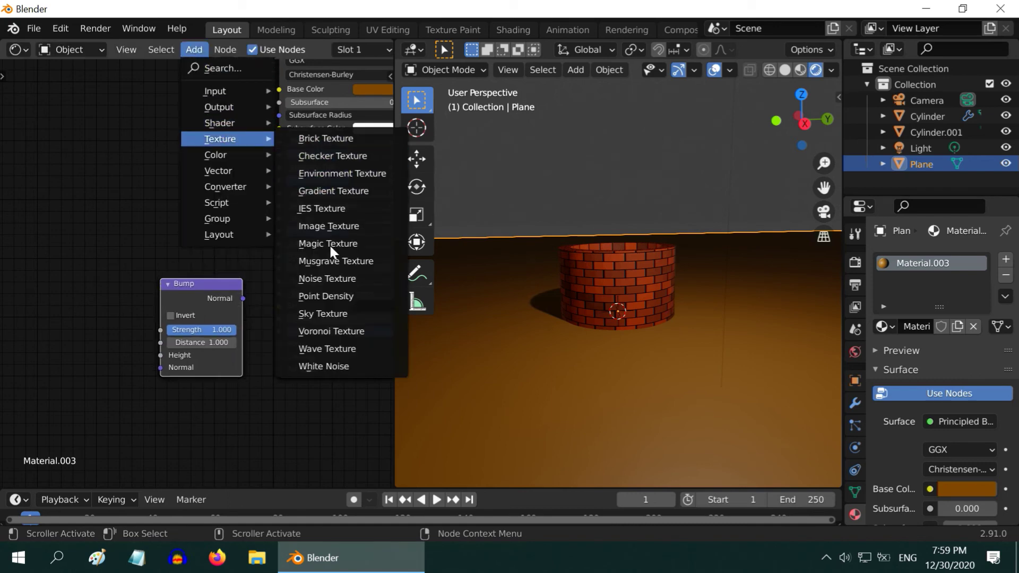
left_click(326, 278)
left_click(83, 354)
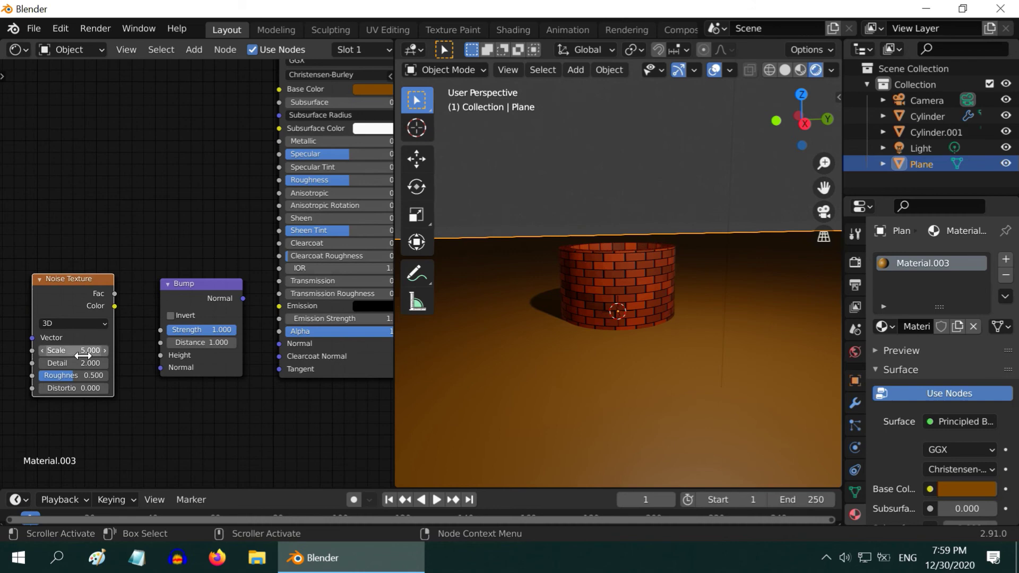
Set the Noise Texture's Scale to 100 and Detail to 200.
double_click(86, 350)
key("Return")
double_click(84, 362)
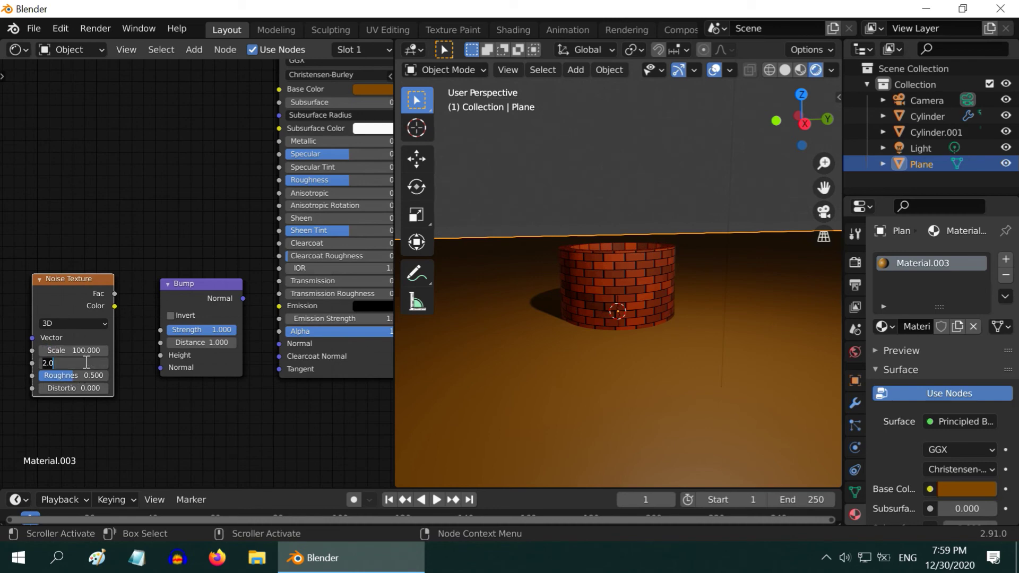
type("200")
key("Return")
Link the noise Fac to Bump Height and the Bump output to the shader's Normal.
left_click_drag(115, 294, 126, 303)
left_click_drag(155, 353, 159, 355)
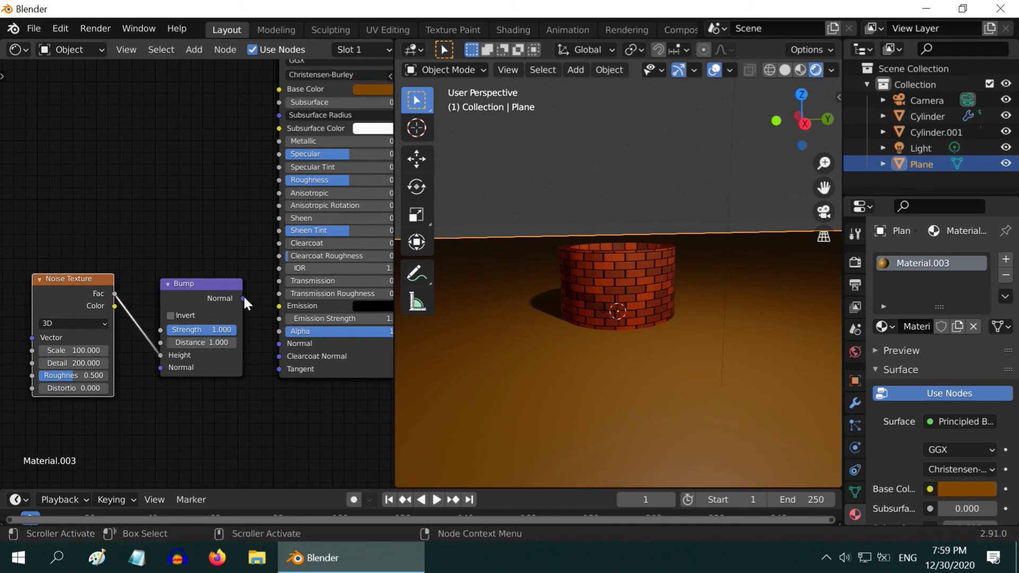
left_click_drag(243, 298, 278, 343)
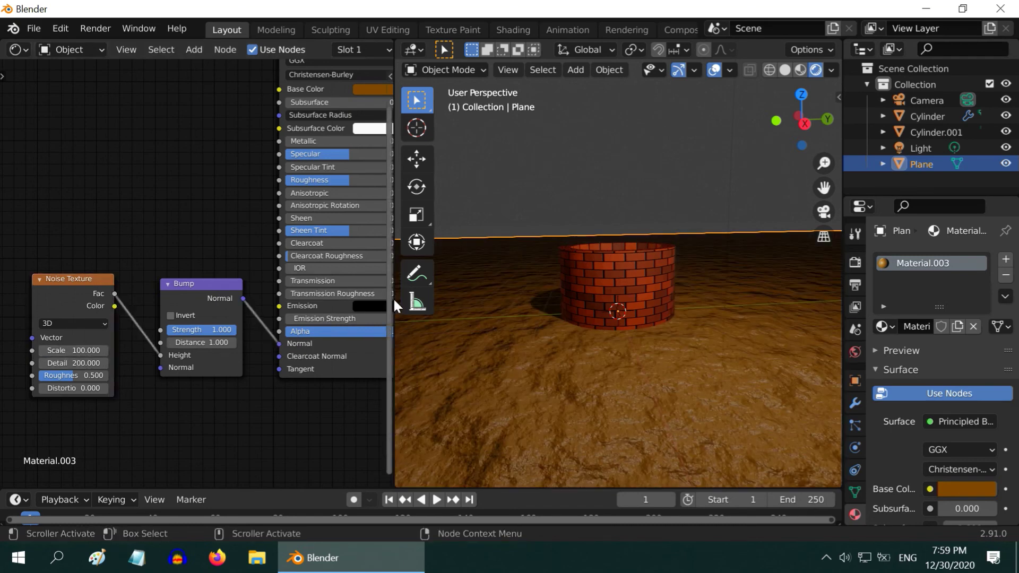
Join the Shader Editor area into the 3D viewport so the viewport fills the space.
right_click(394, 325)
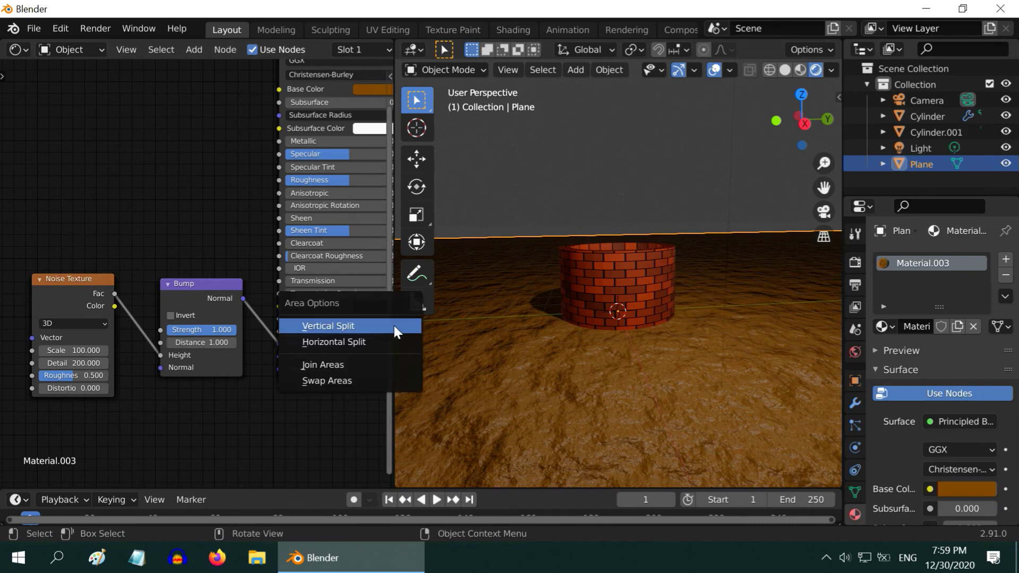
left_click(351, 363)
left_click(186, 322)
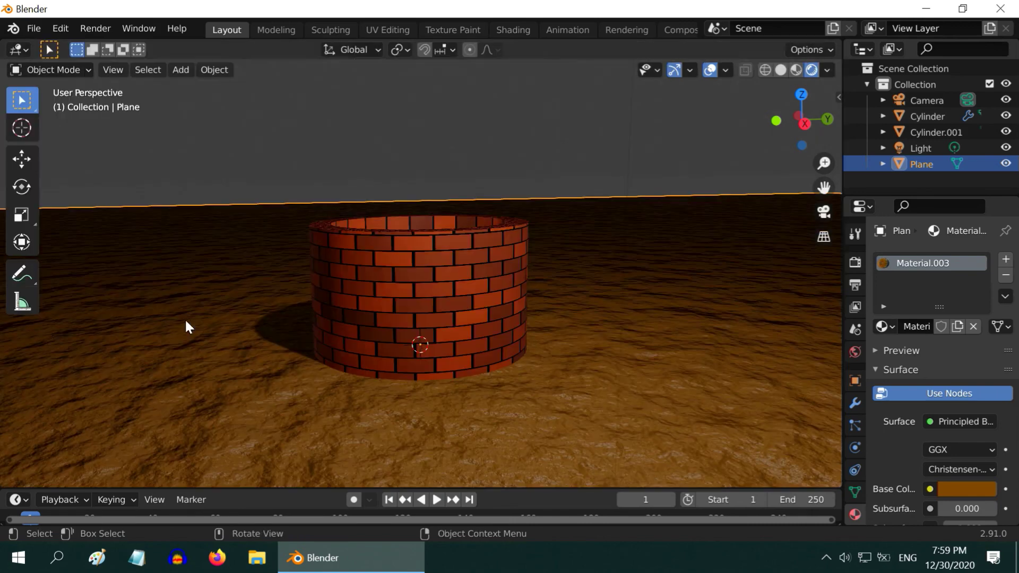
Turn off viewport overlays and orbit around the brick well for a clean view.
left_click(711, 72)
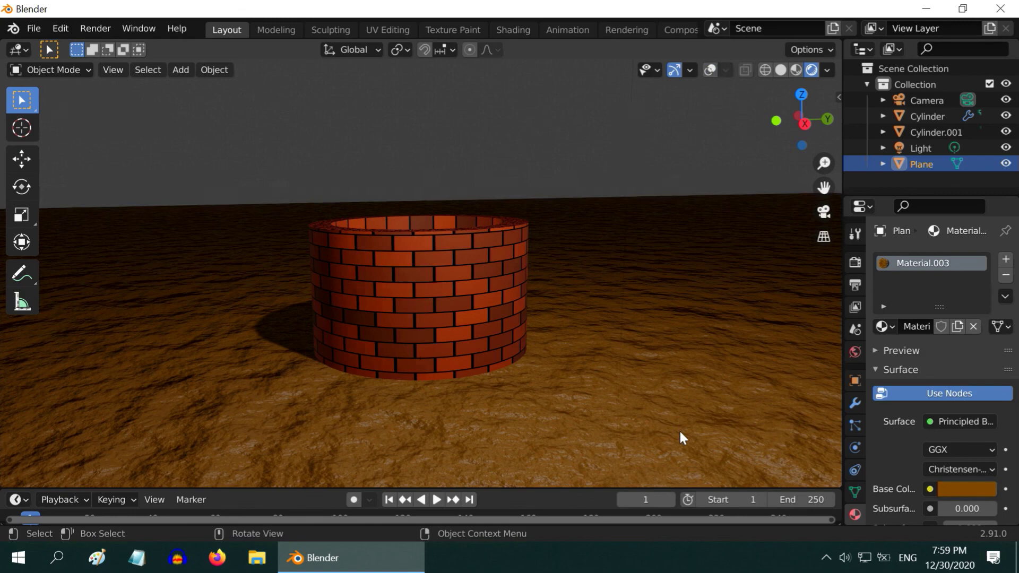
scroll(682, 393, "down", 2)
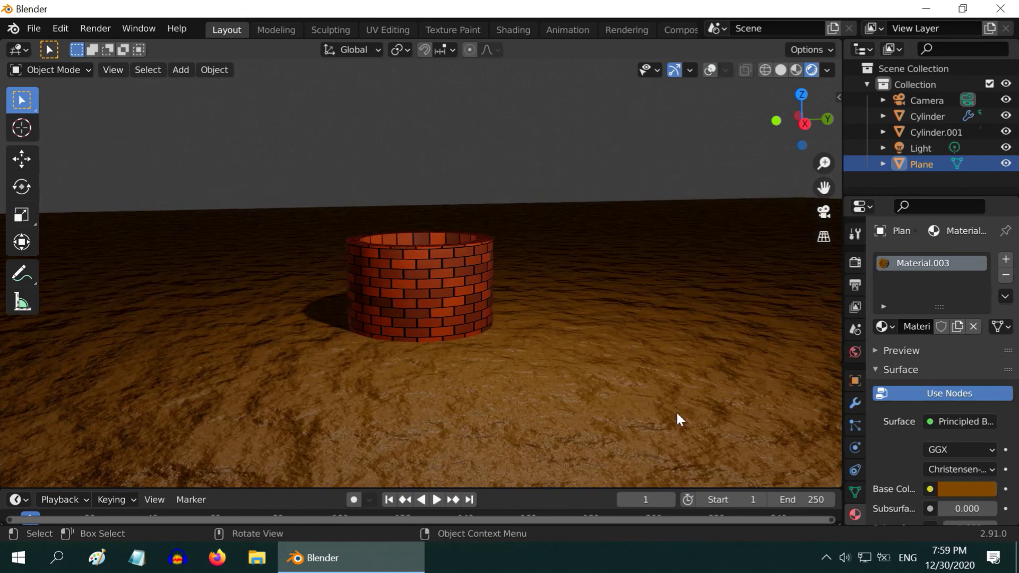
middle_click_drag(540, 416, 452, 418)
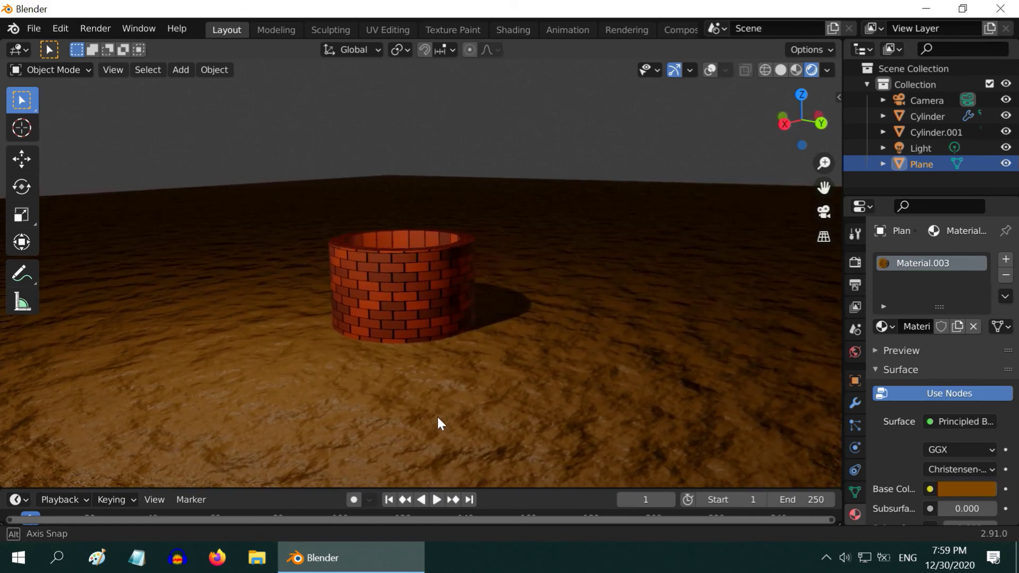
middle_click_drag(438, 419, 407, 414)
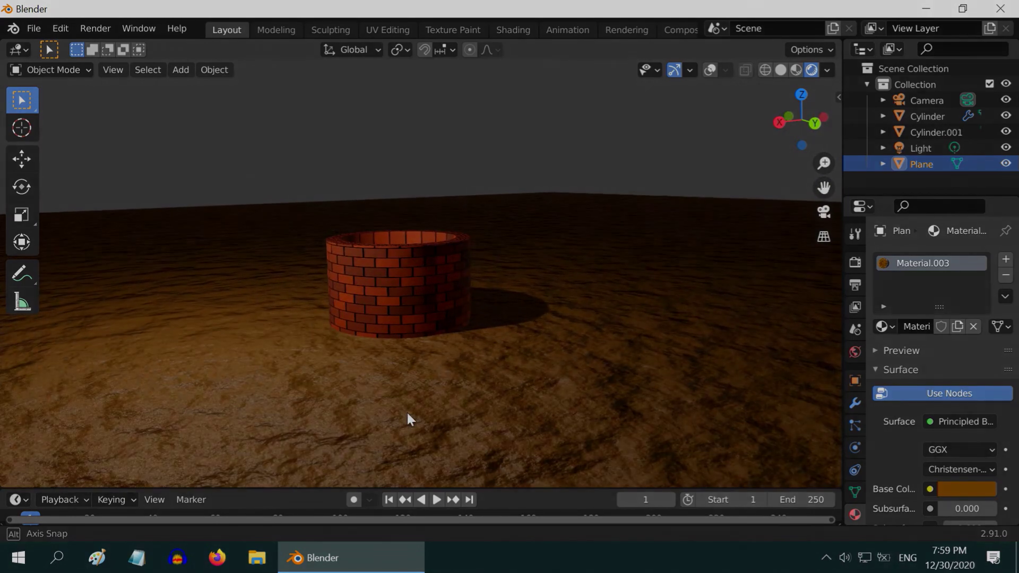